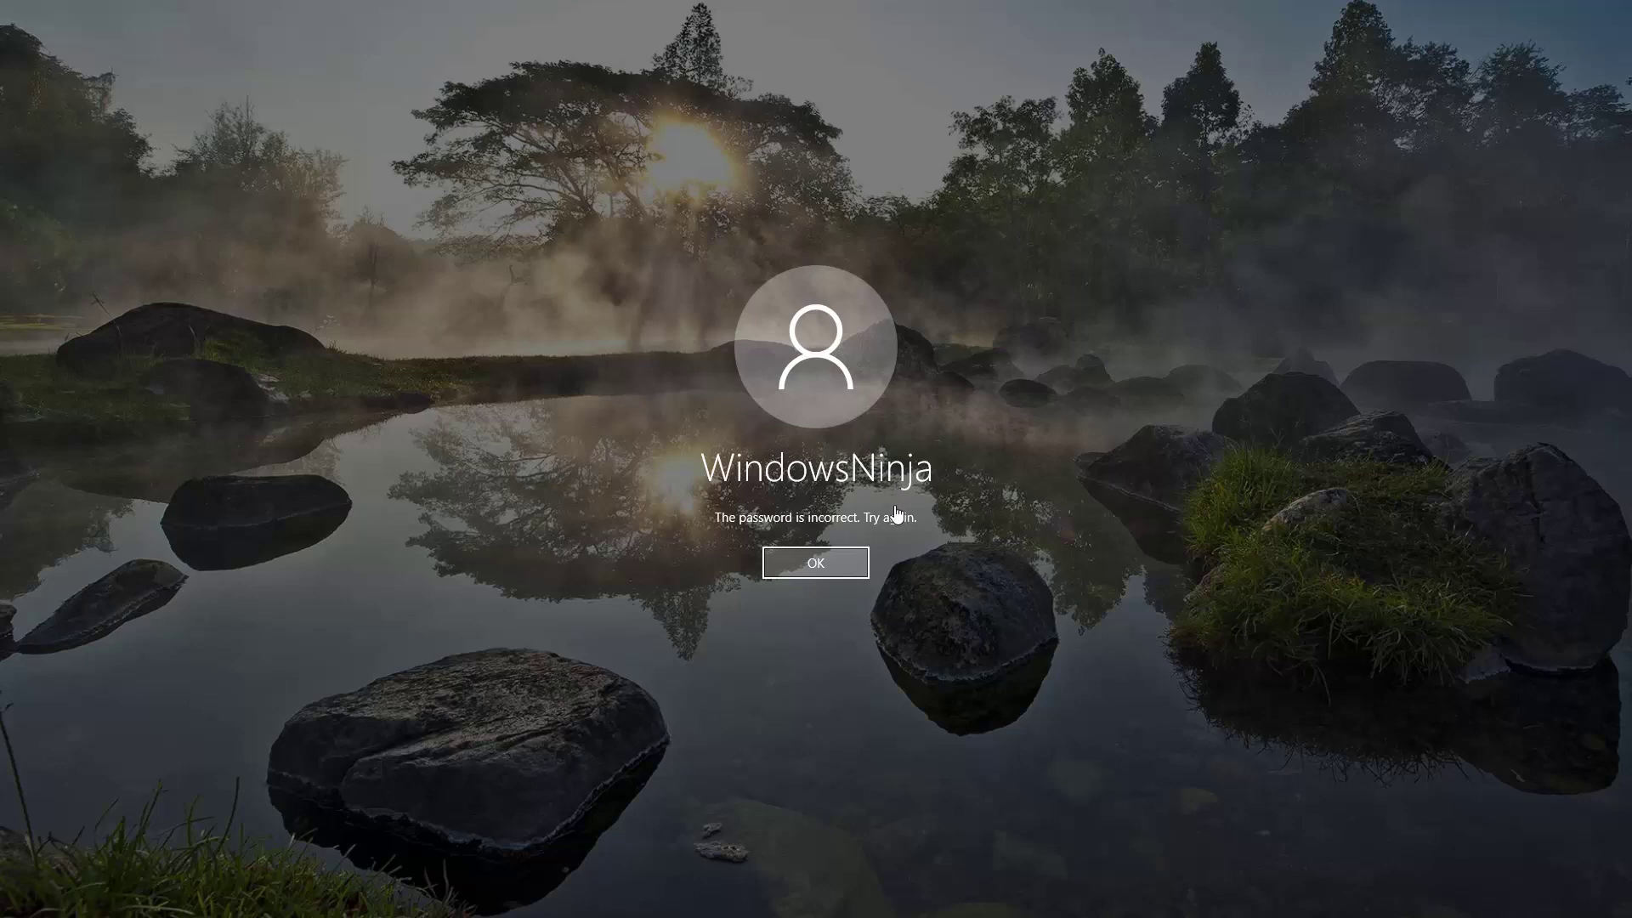
Dismiss the 'password is incorrect' message to return to WindowsNinja's empty password box
click(825, 564)
click(837, 566)
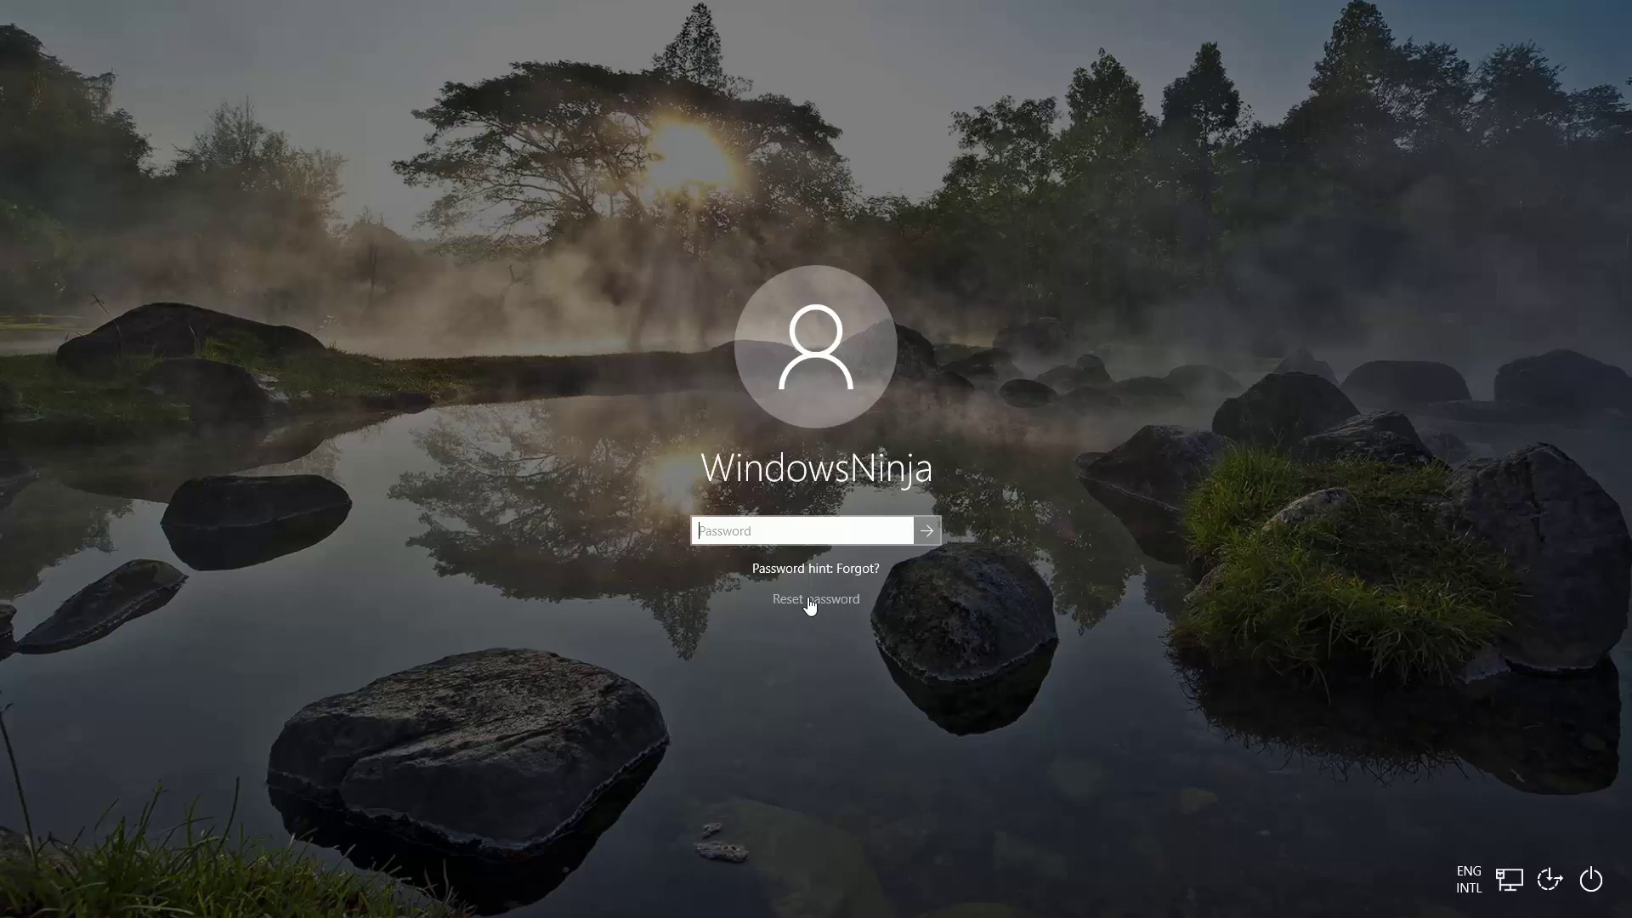
click(1264, 775)
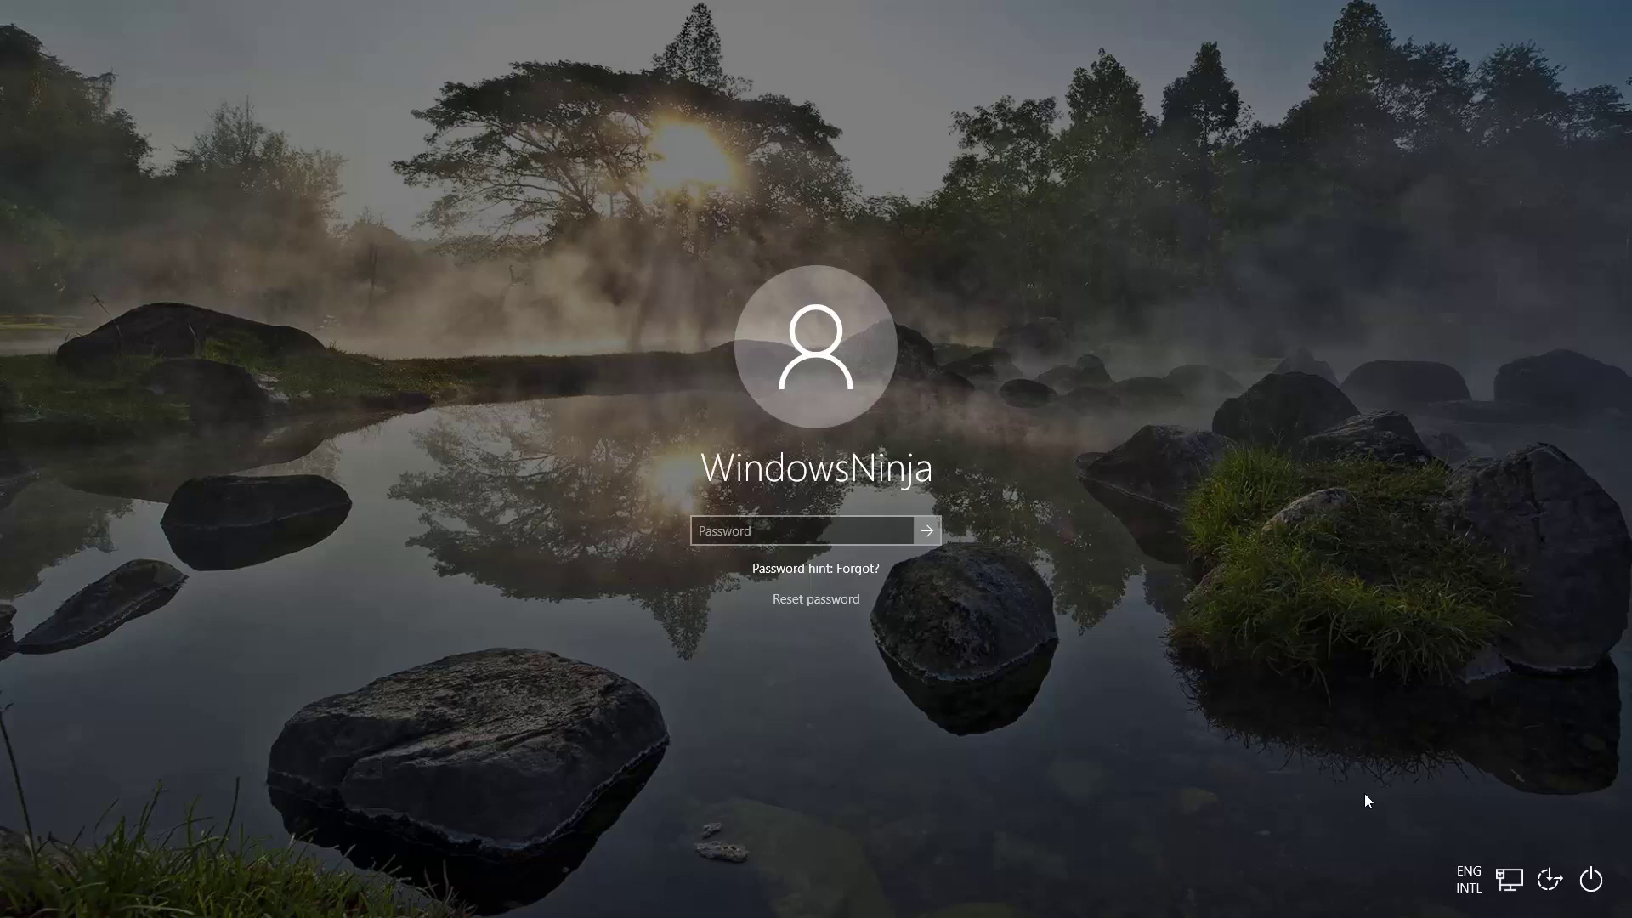
Check the lock screen's Ease of Access menu, then close it
click(1548, 879)
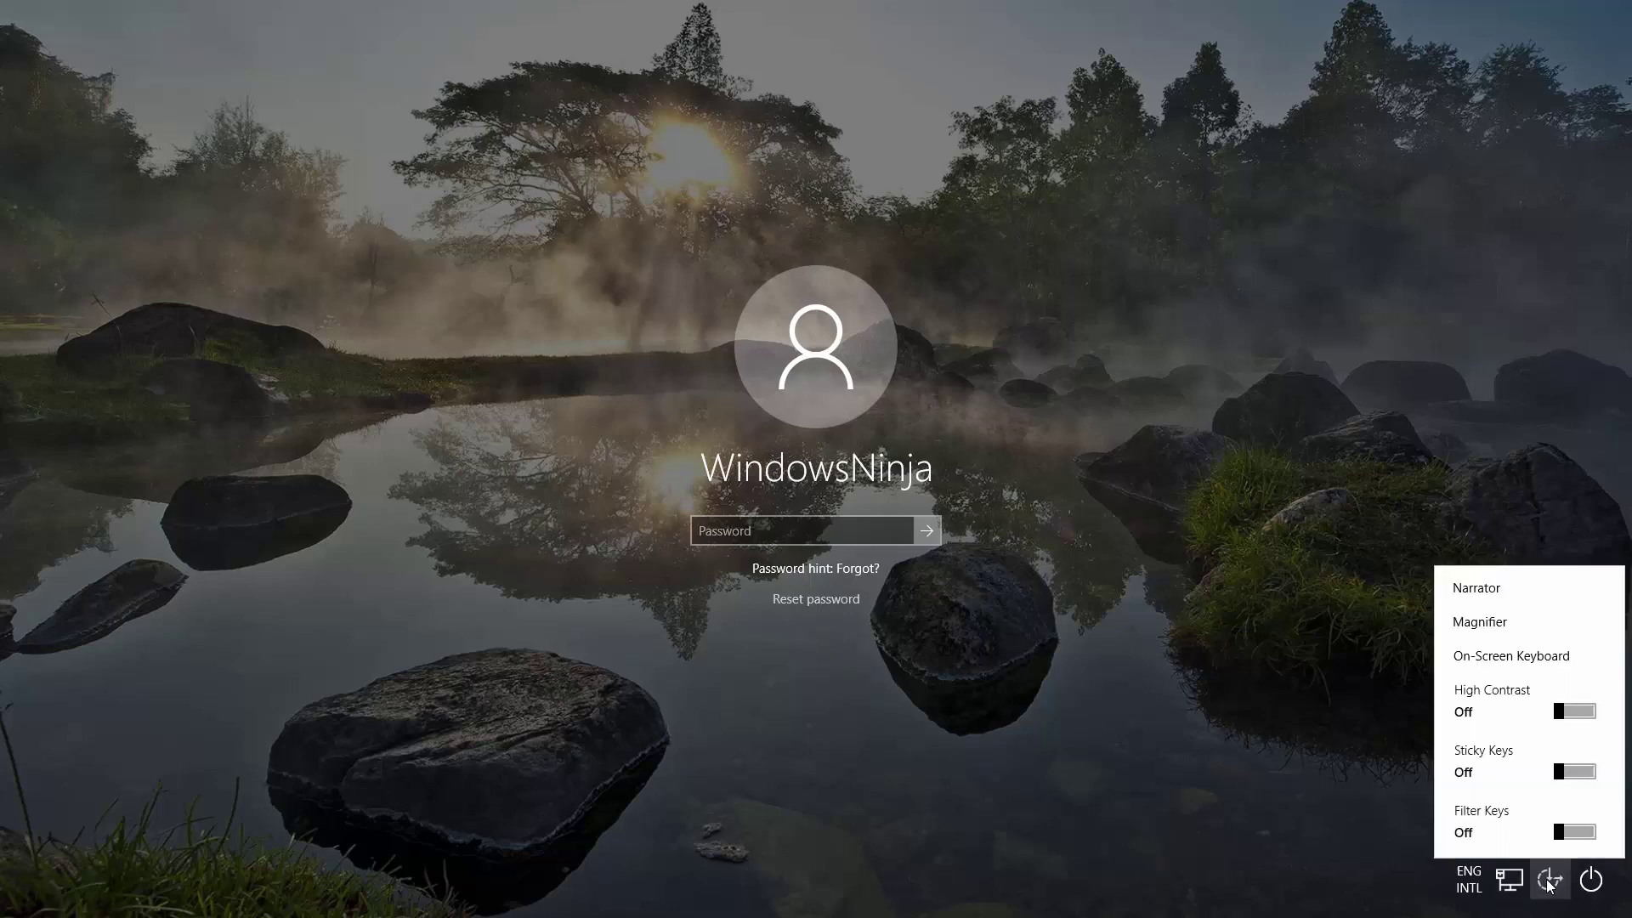
click(1212, 705)
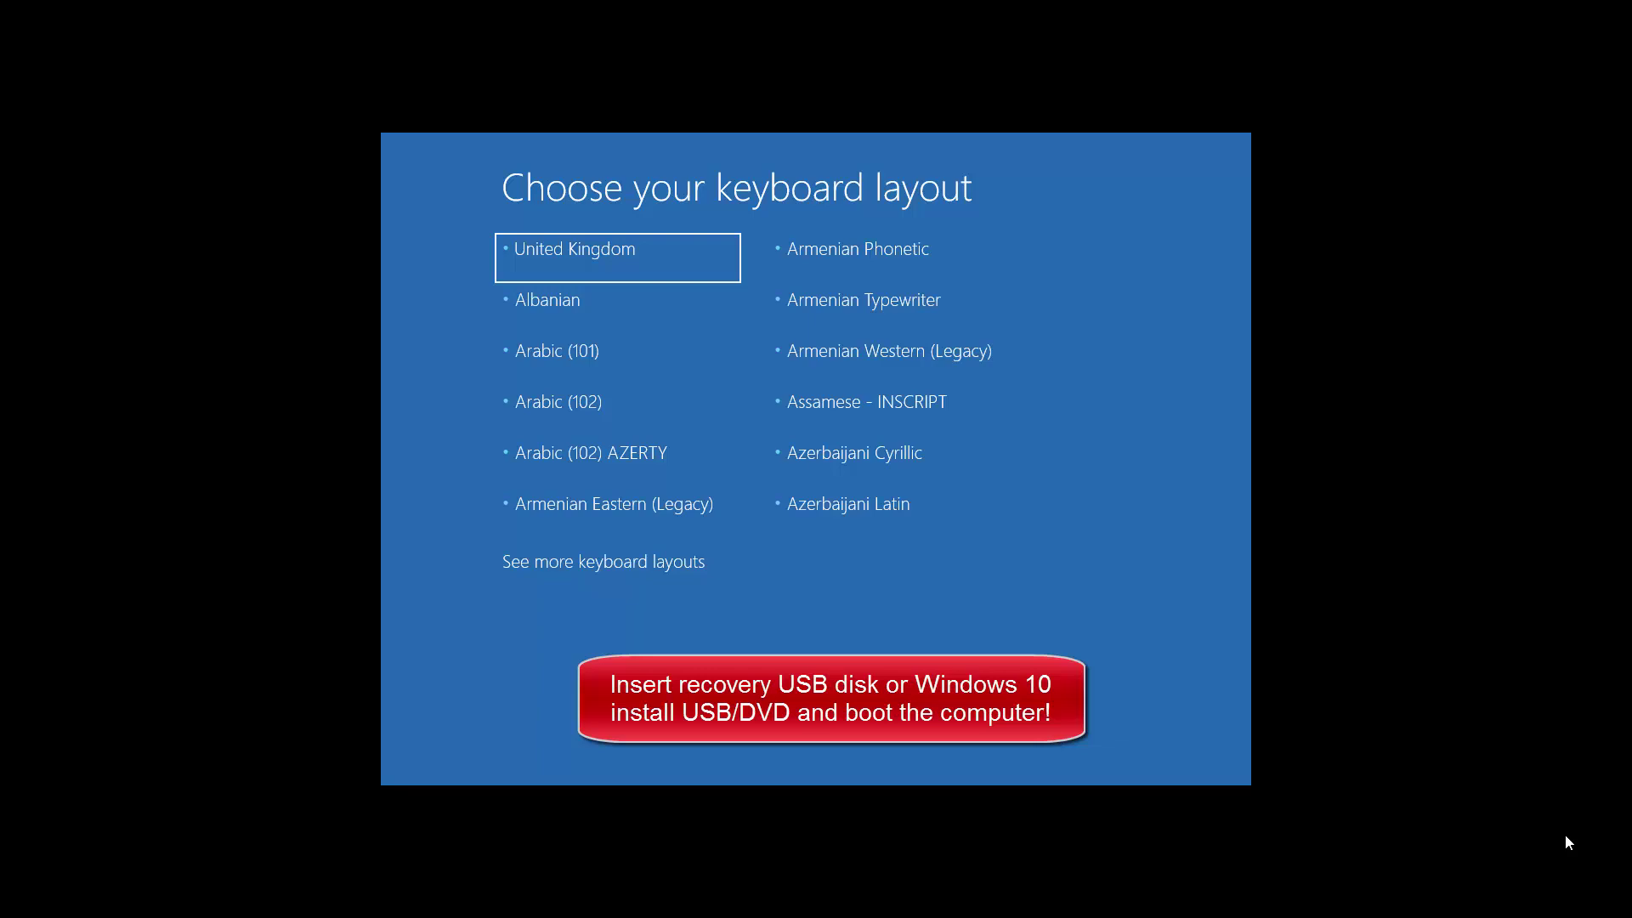
Choose the United Kingdom keyboard layout and go to Troubleshoot > Advanced options
click(628, 252)
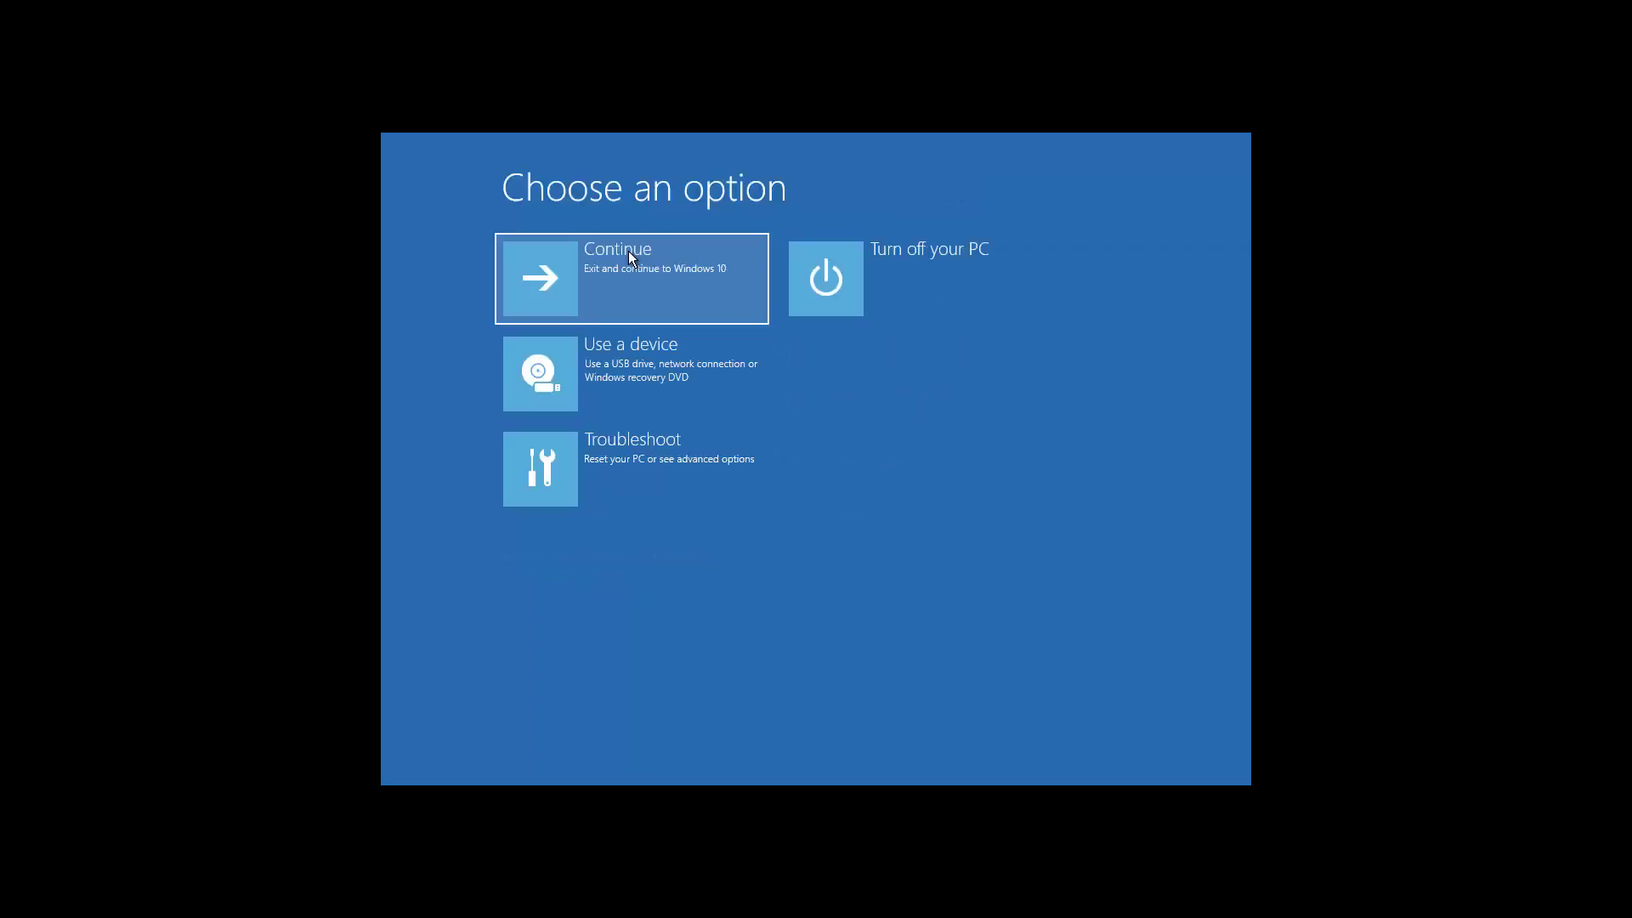
click(609, 475)
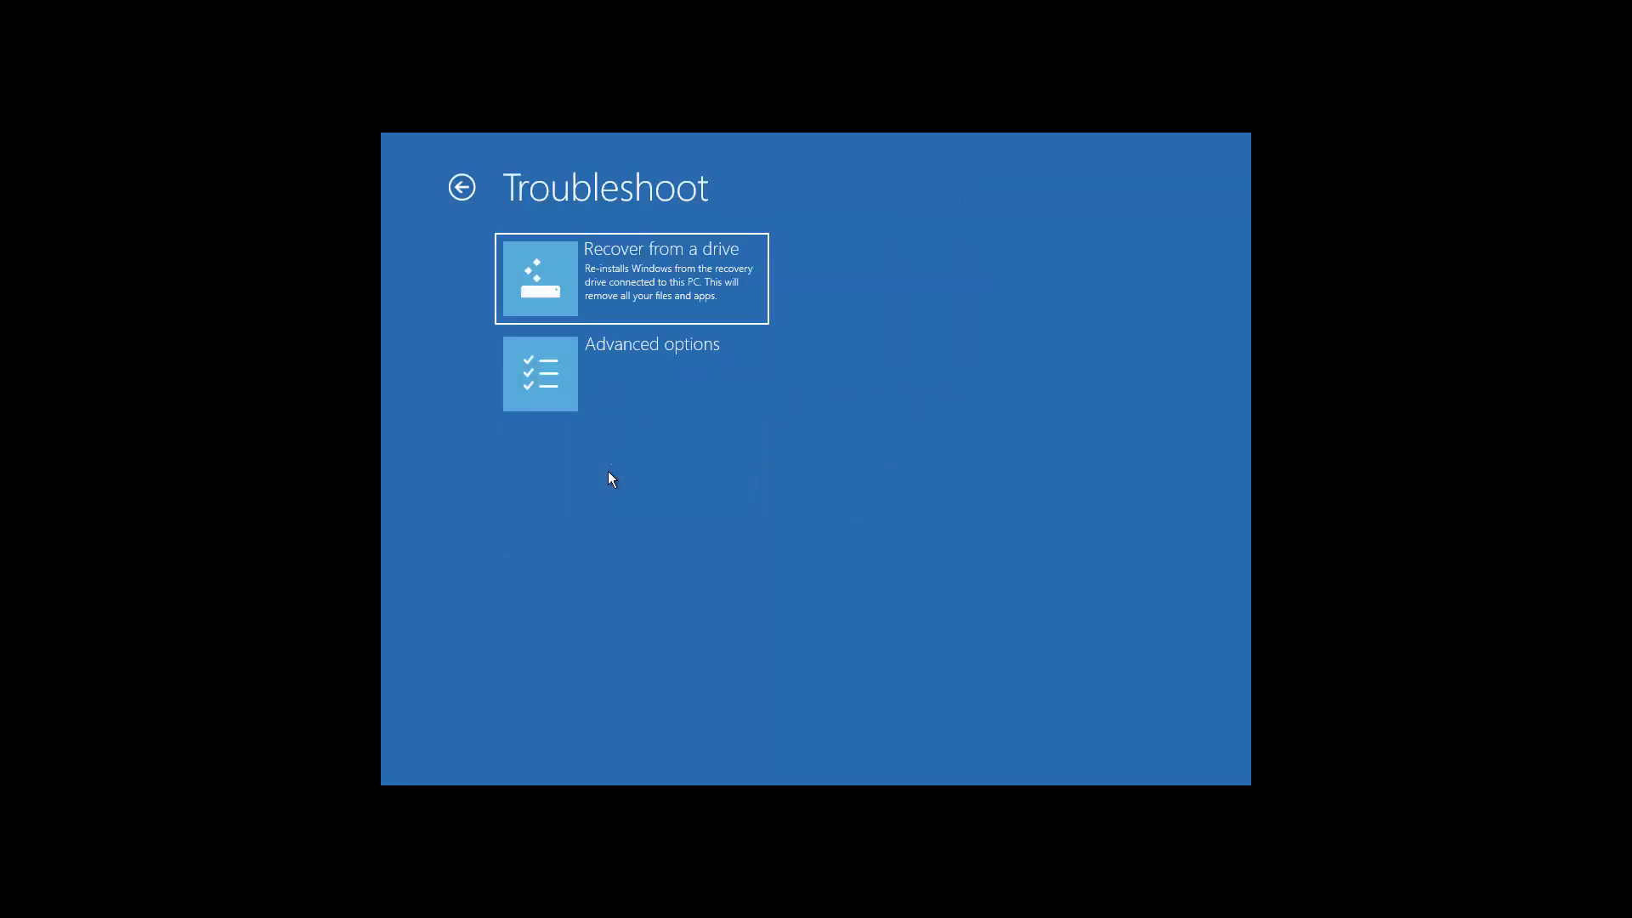
click(618, 364)
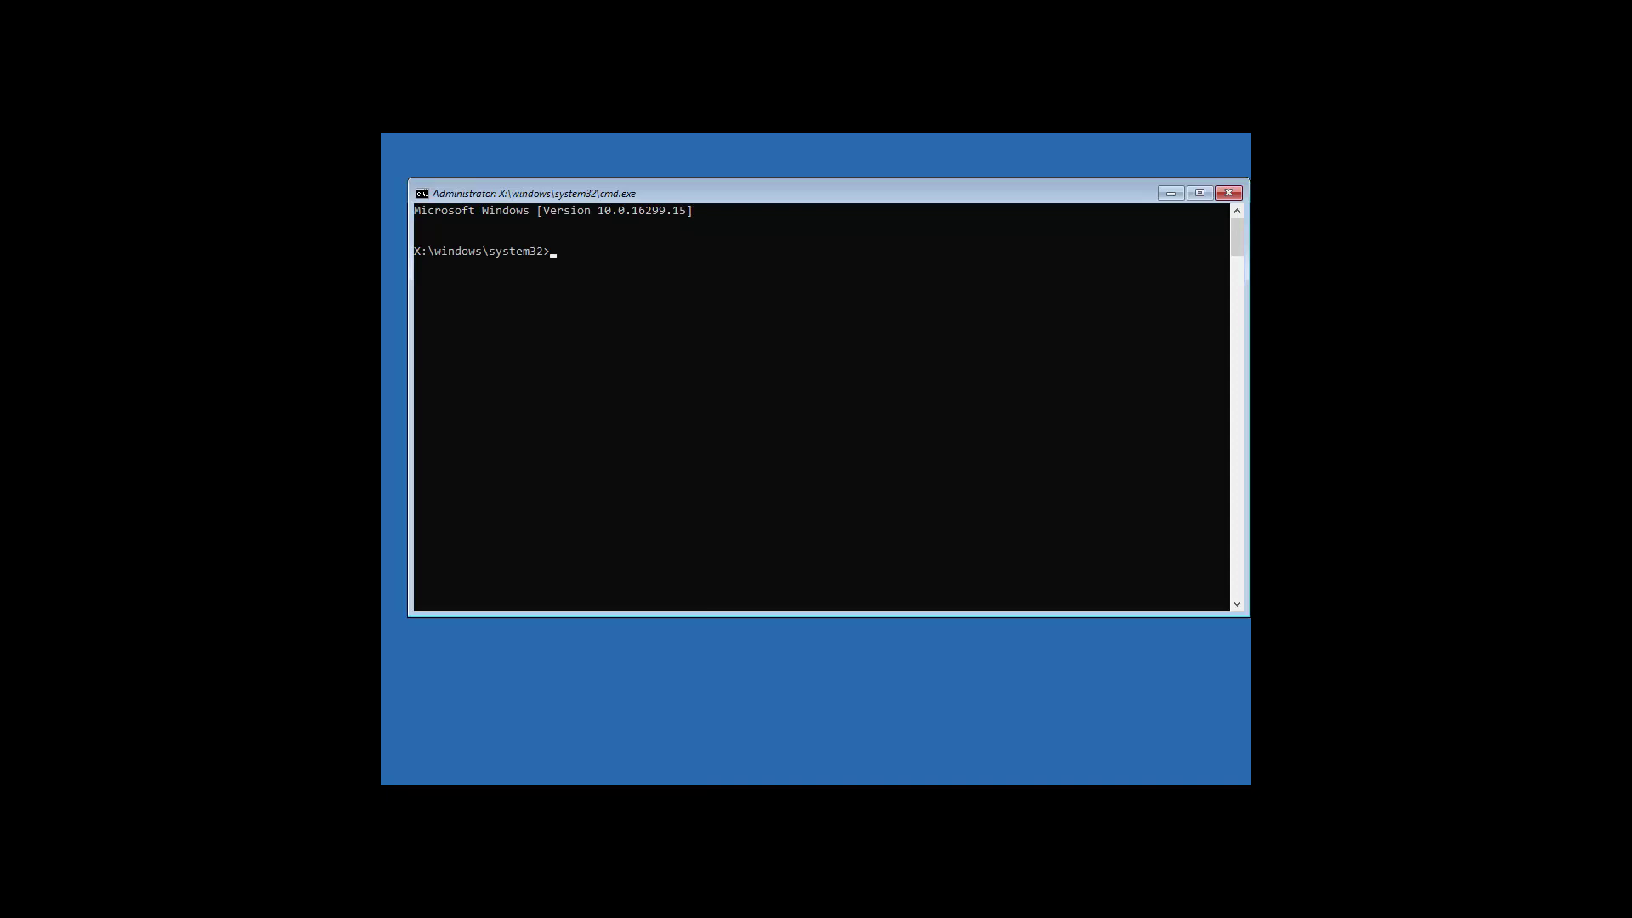
text(d:)
List drives D: and C:, then change into C:\Windows\System32
key(Return)
text(dir)
key(Return)
text(c:)
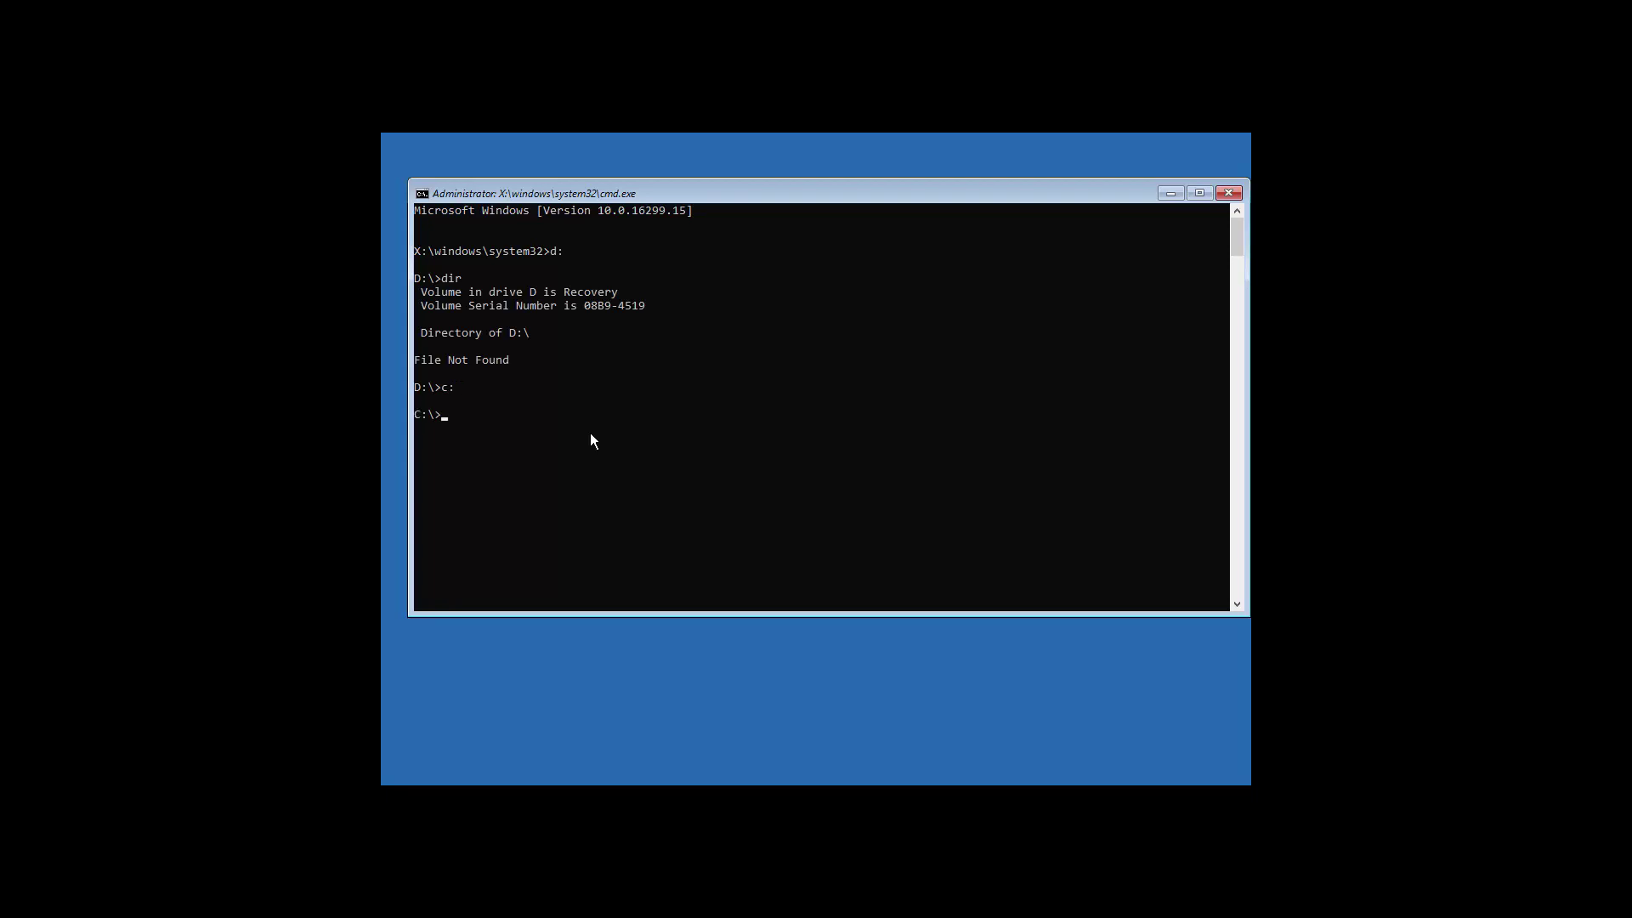
text(dir)
key(Return)
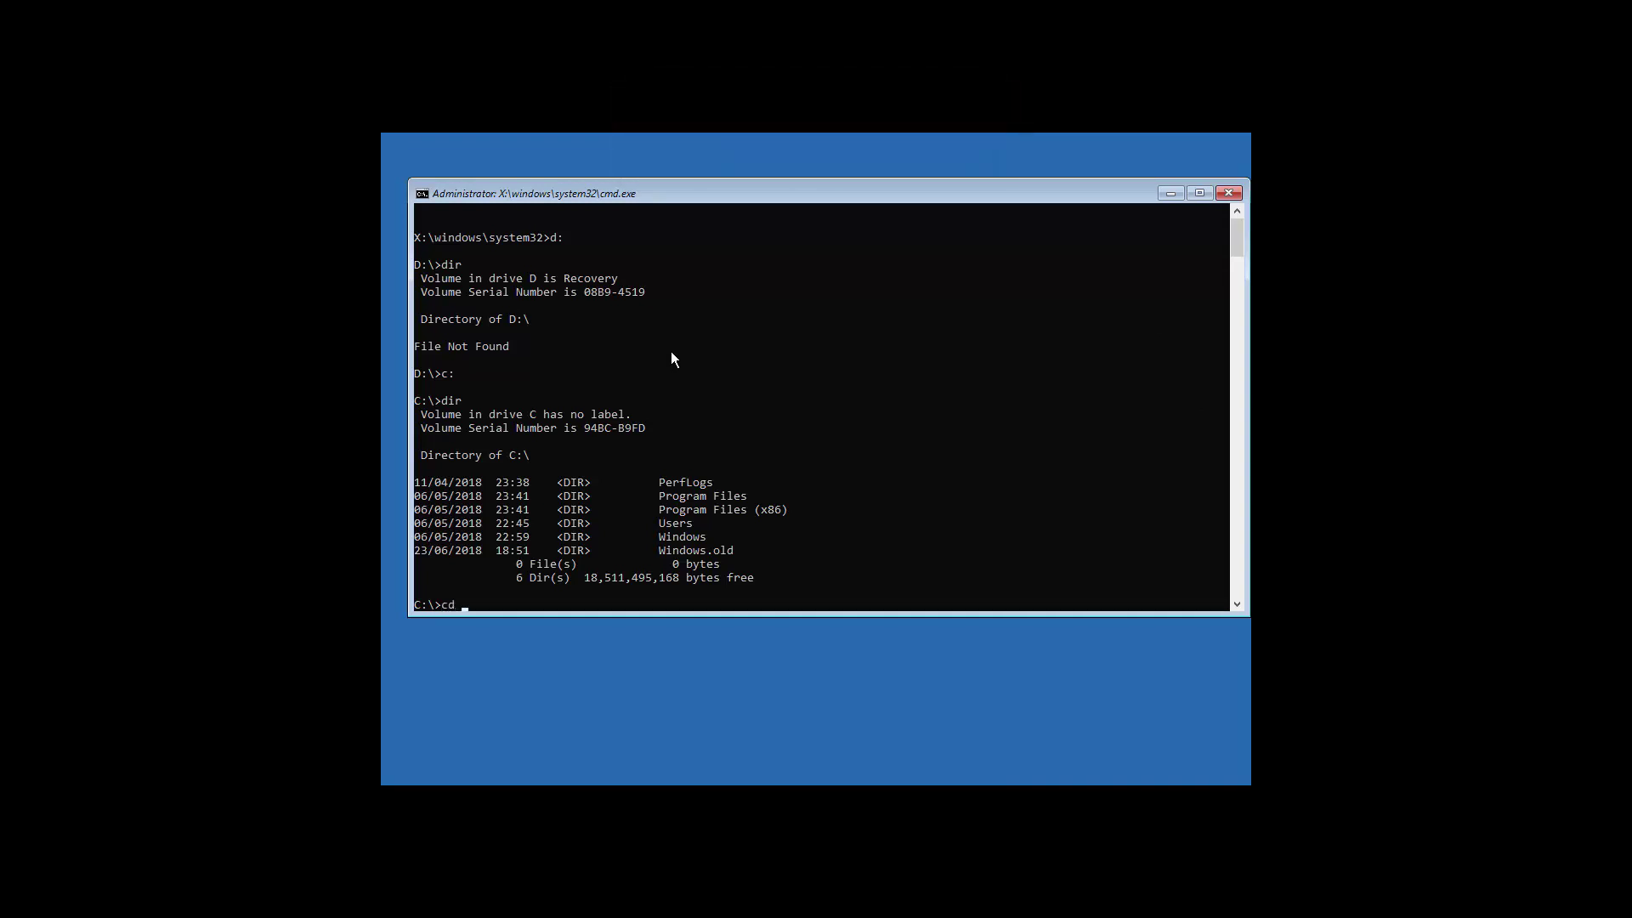
text(indows)
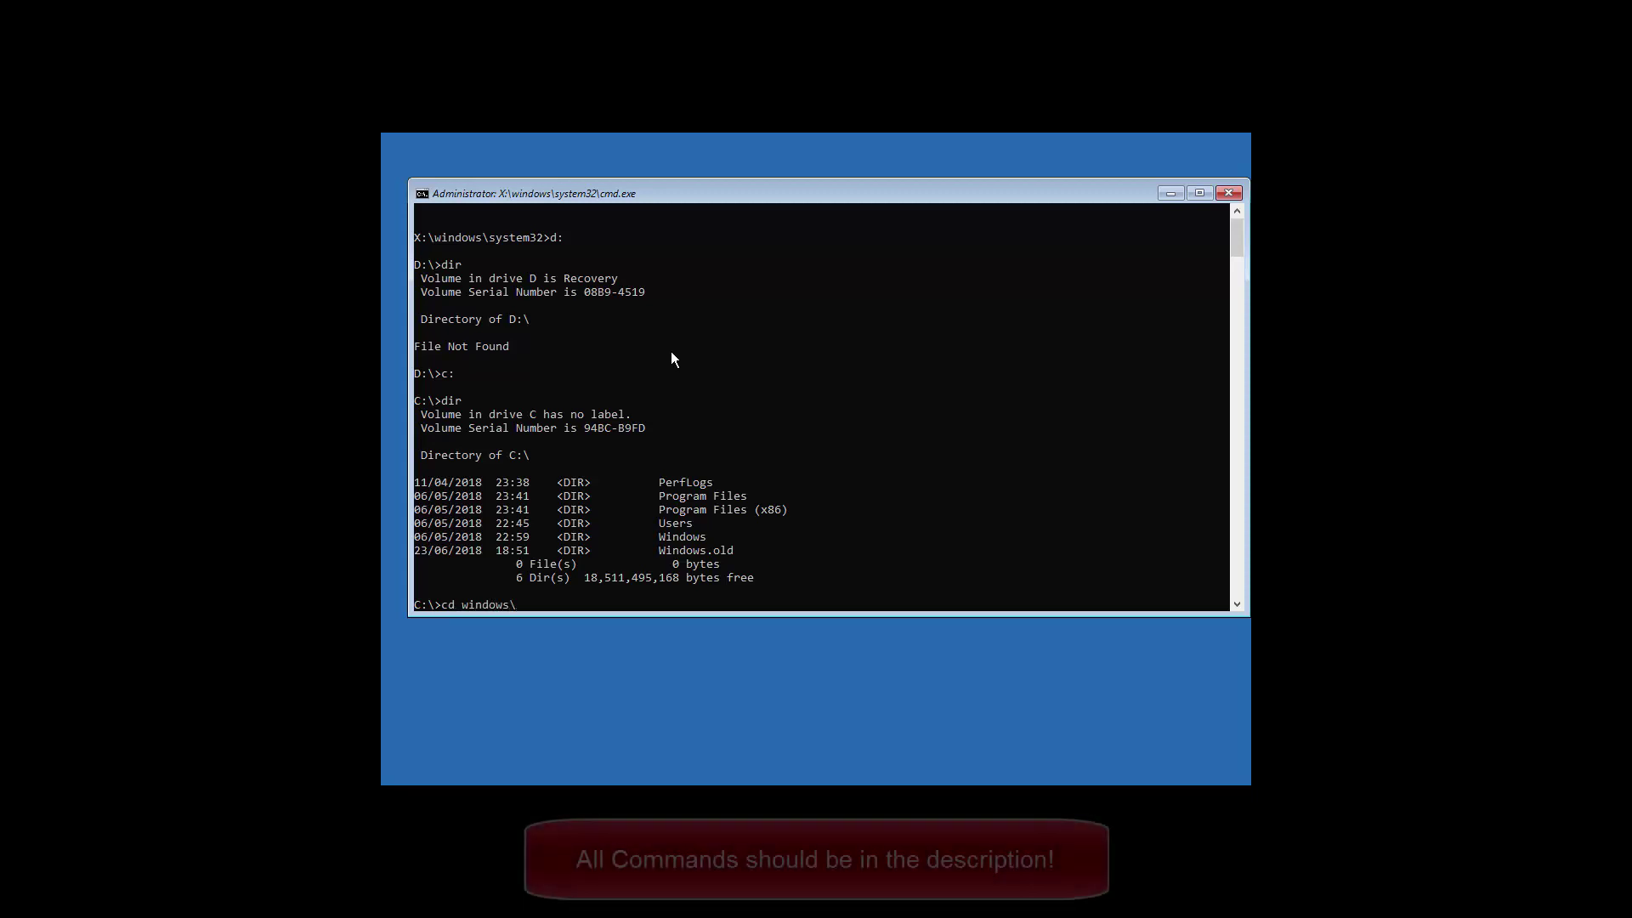
text(\system32)
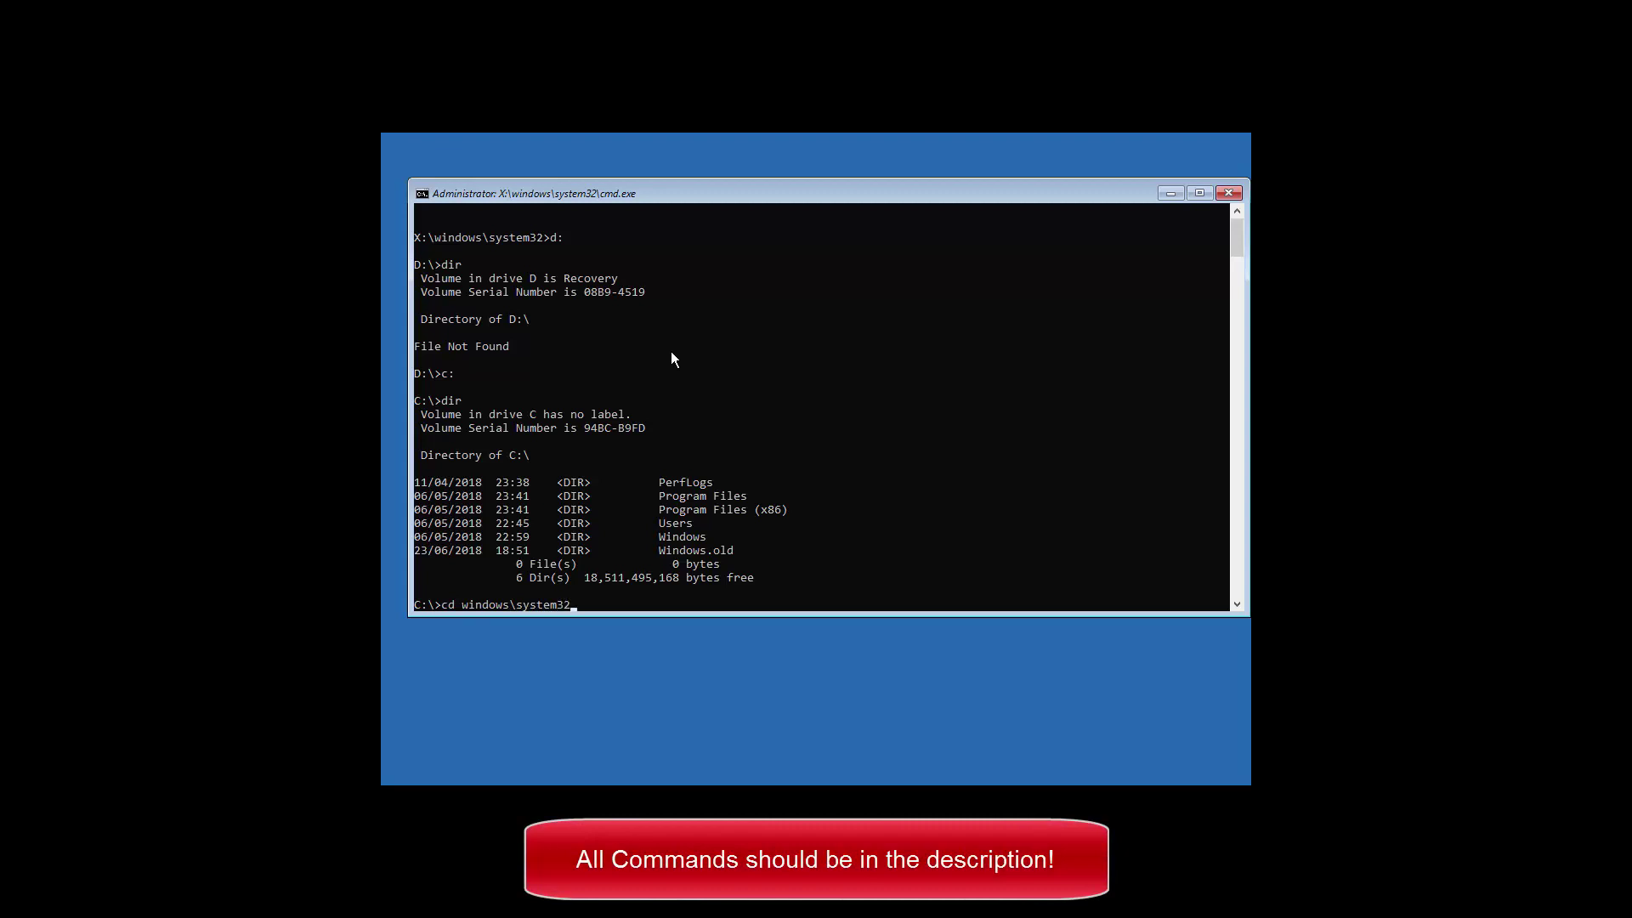
key(Return)
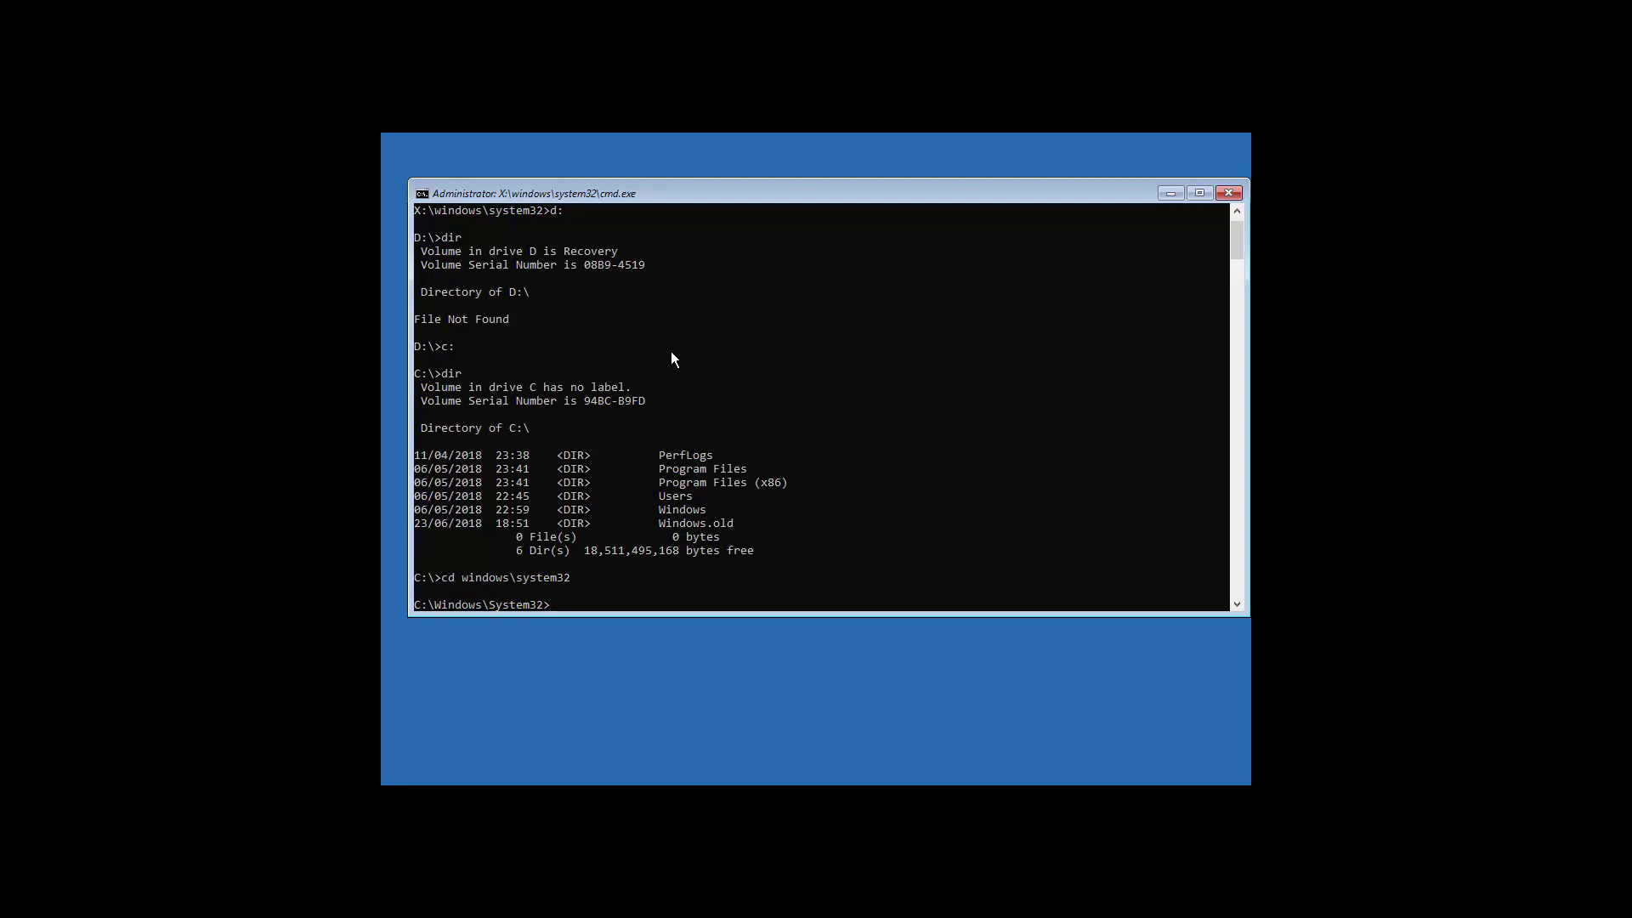
text(en)
text( utilman.exe )
text(old_utilman.)
text(exe)
Rename utilman.exe to old_utilman.exe and cmd.exe to utilman.exe
key(Return)
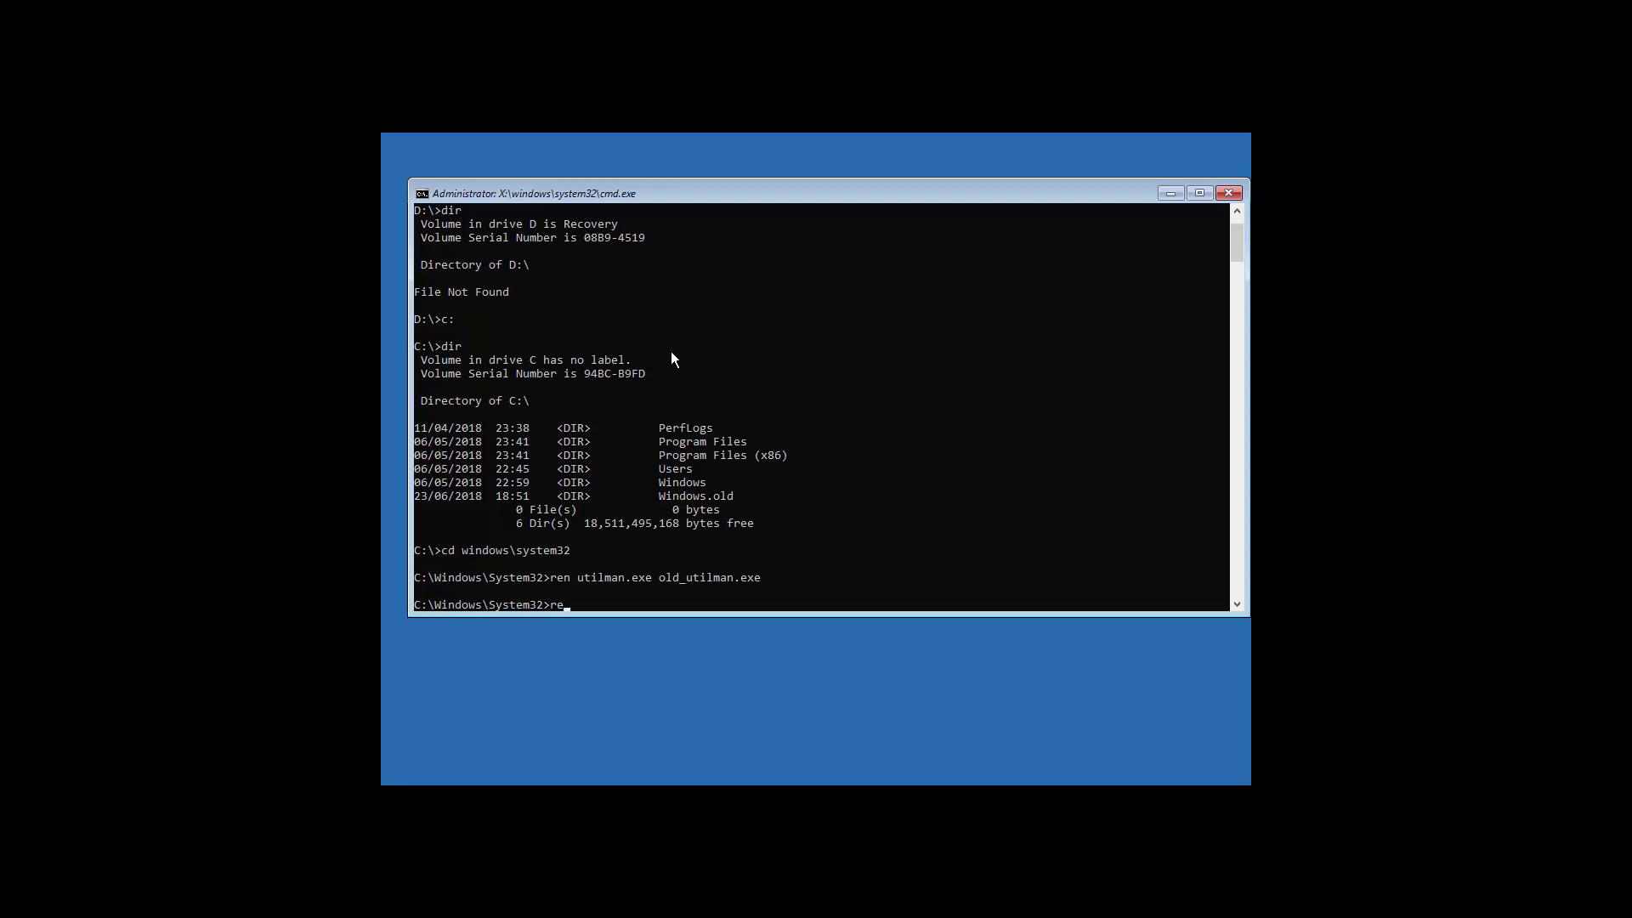
text(n )
text(cmd.exe )
text(utilman.exe)
key(Return)
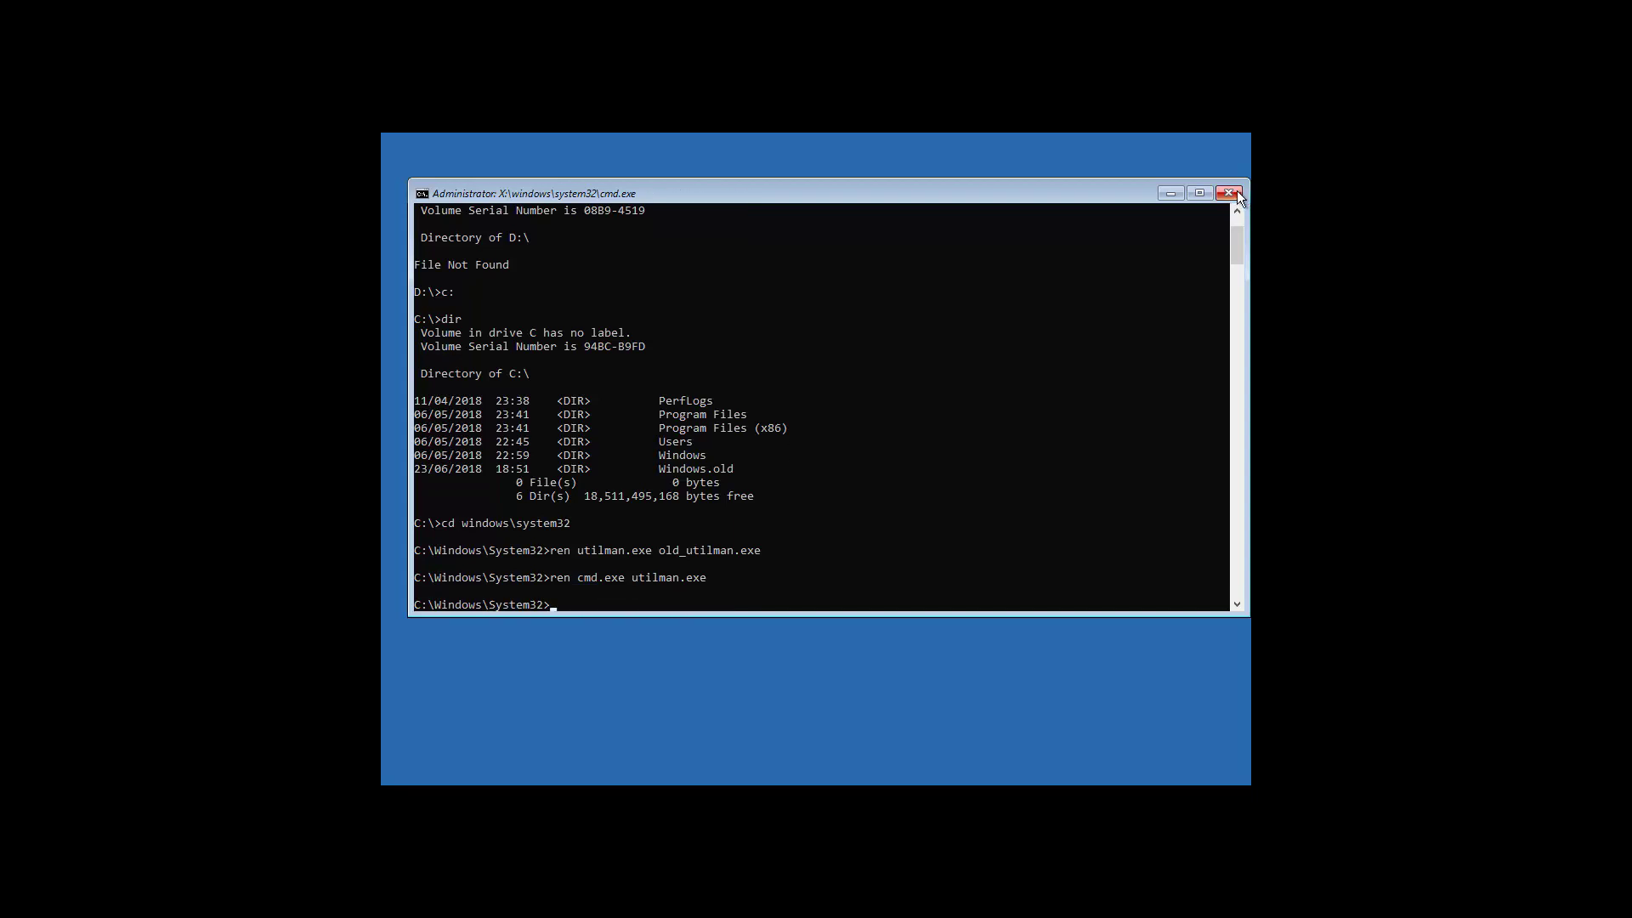
Close the recovery console and launch the substituted command prompt from the lock screen's Ease of Access icon
click(1228, 193)
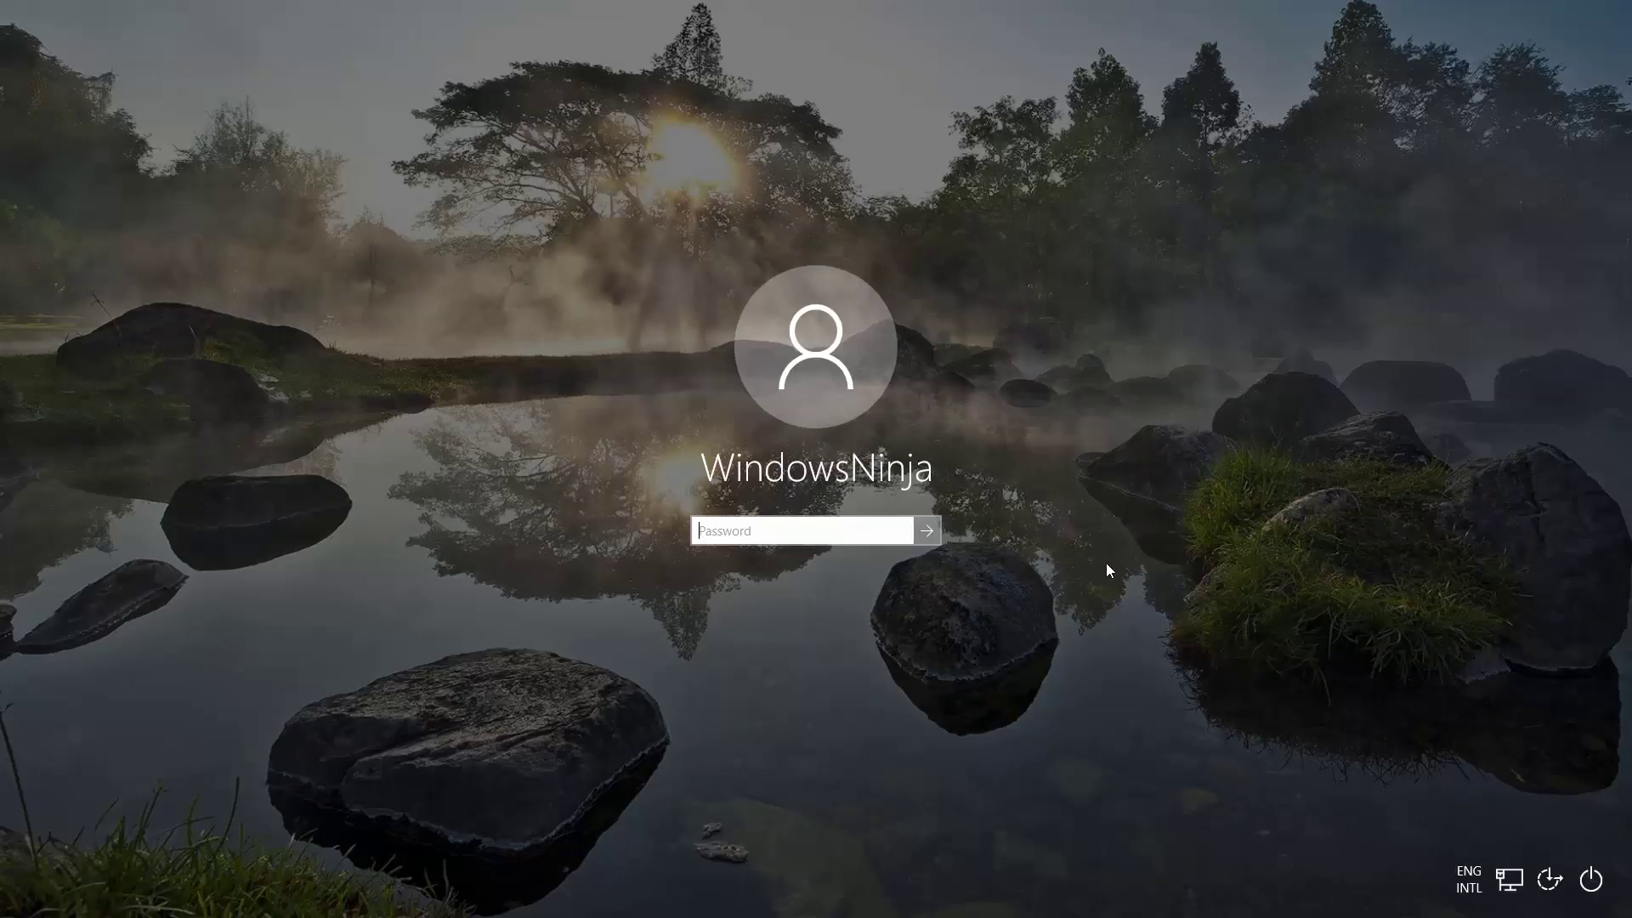
click(1550, 879)
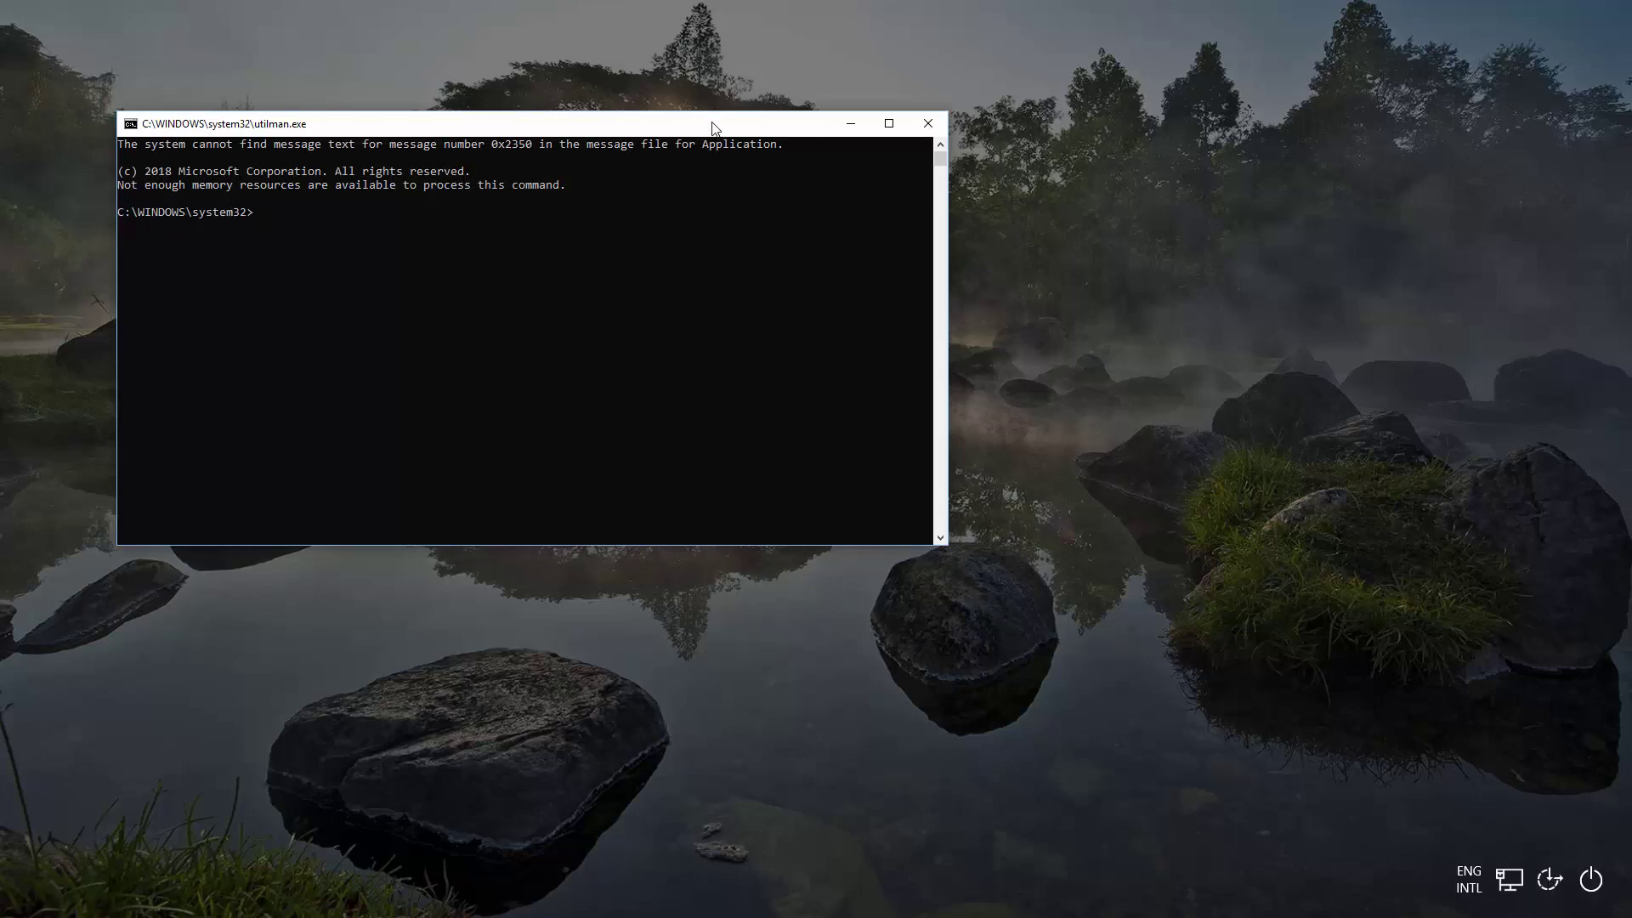
mouse_move(713, 127)
mouse_down()
mouse_move(993, 507)
mouse_move(1028, 139)
mouse_up()
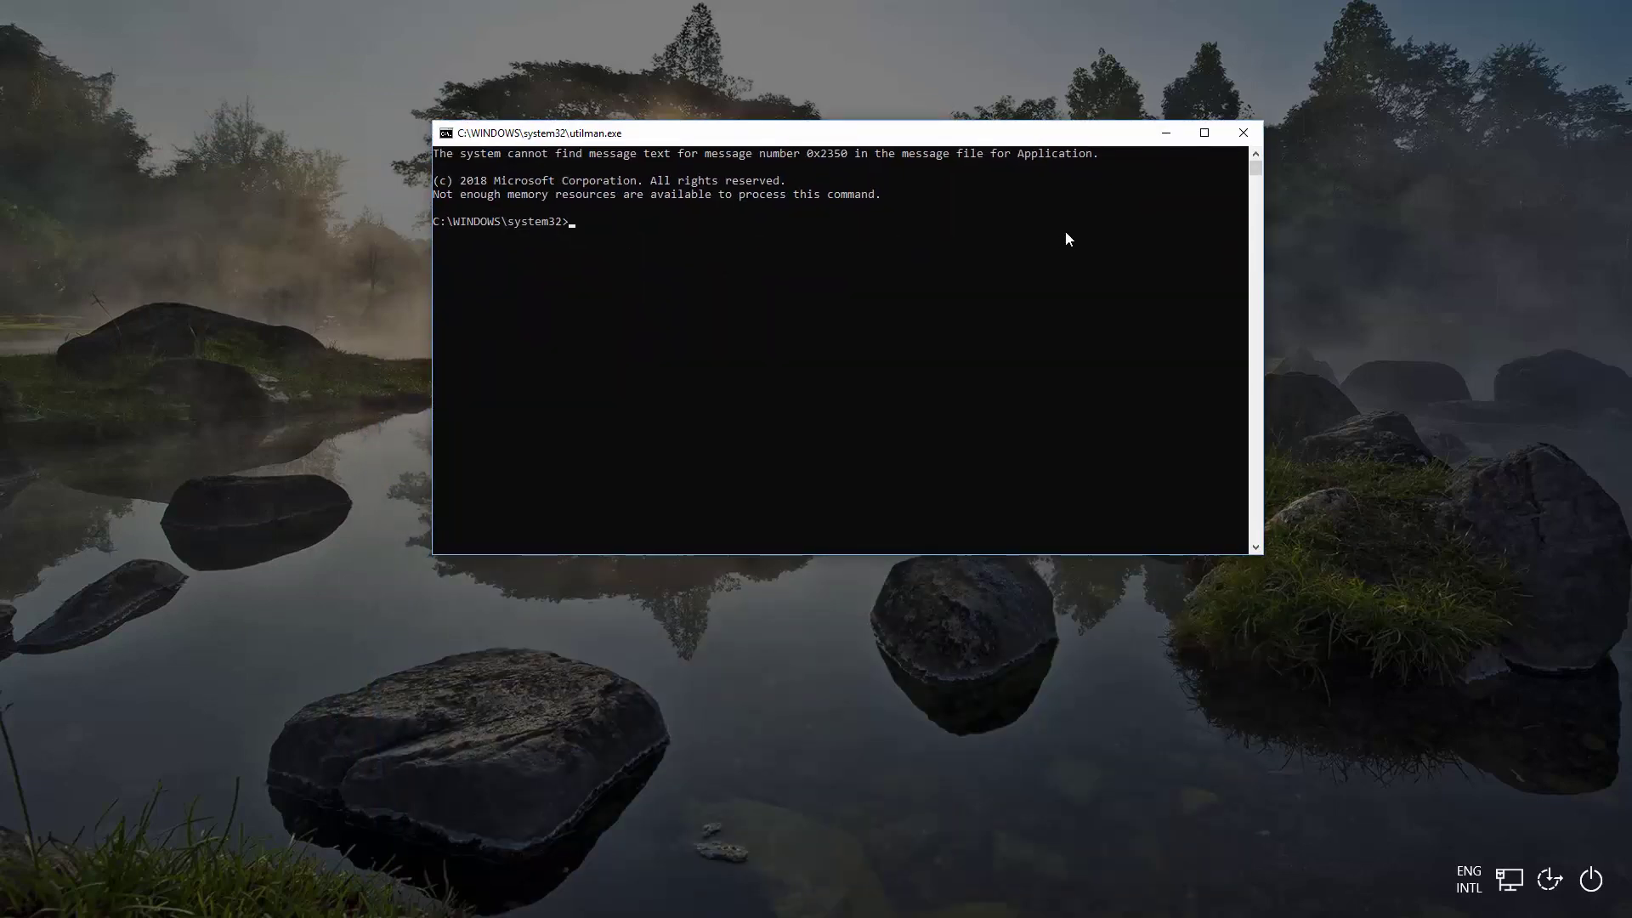
text(net user )
text(Windows)
text(Ninja)
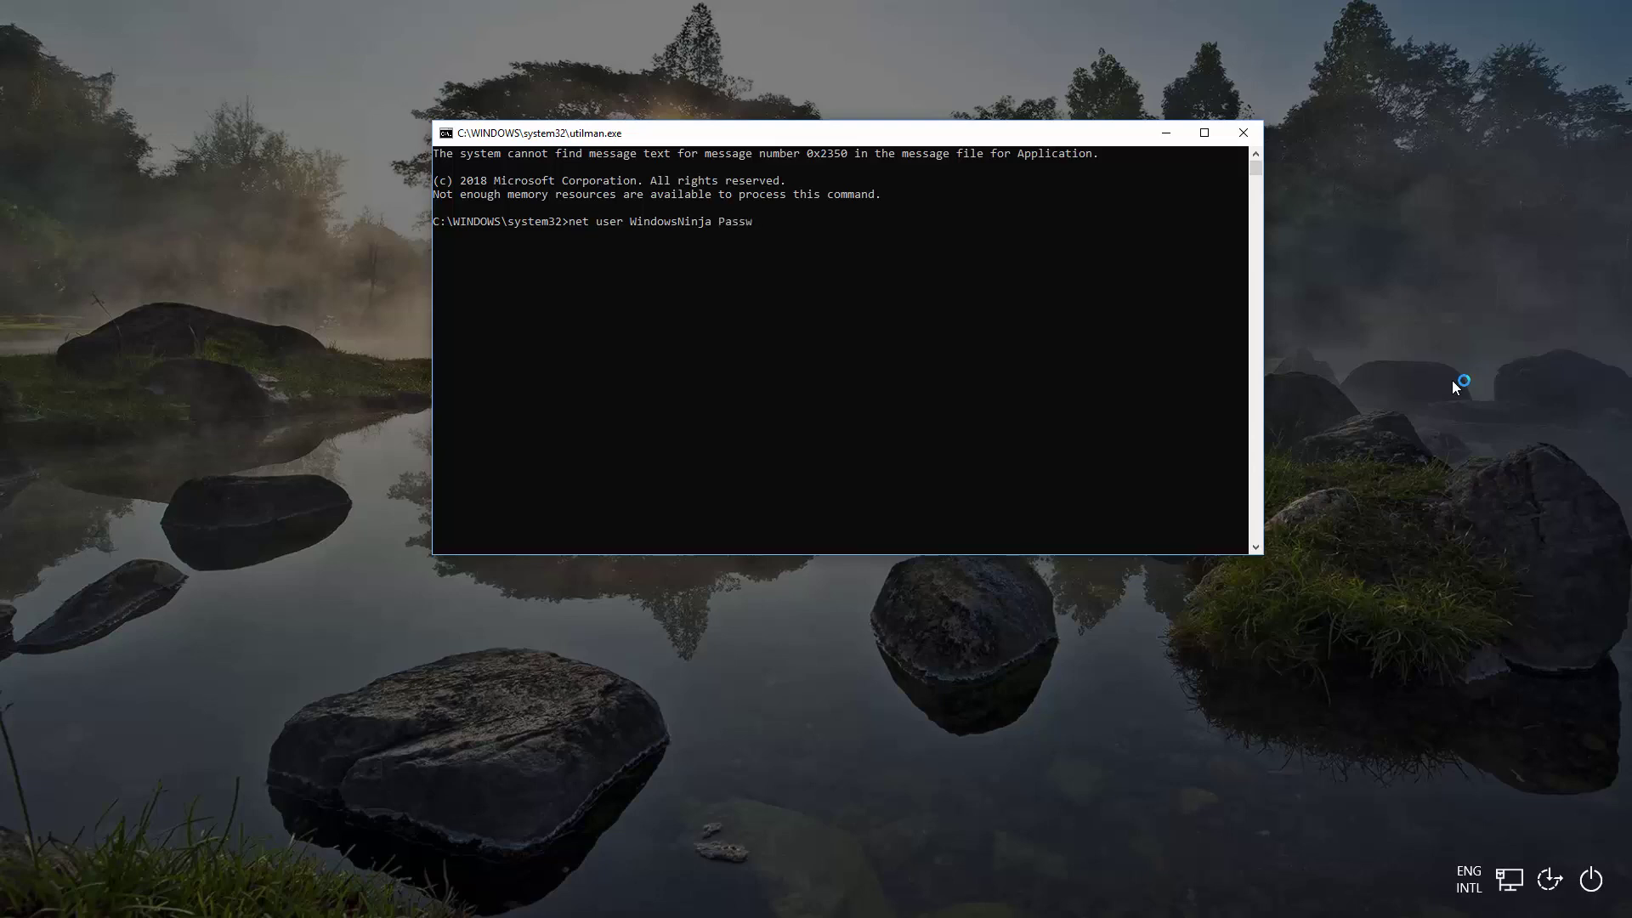
key(Return)
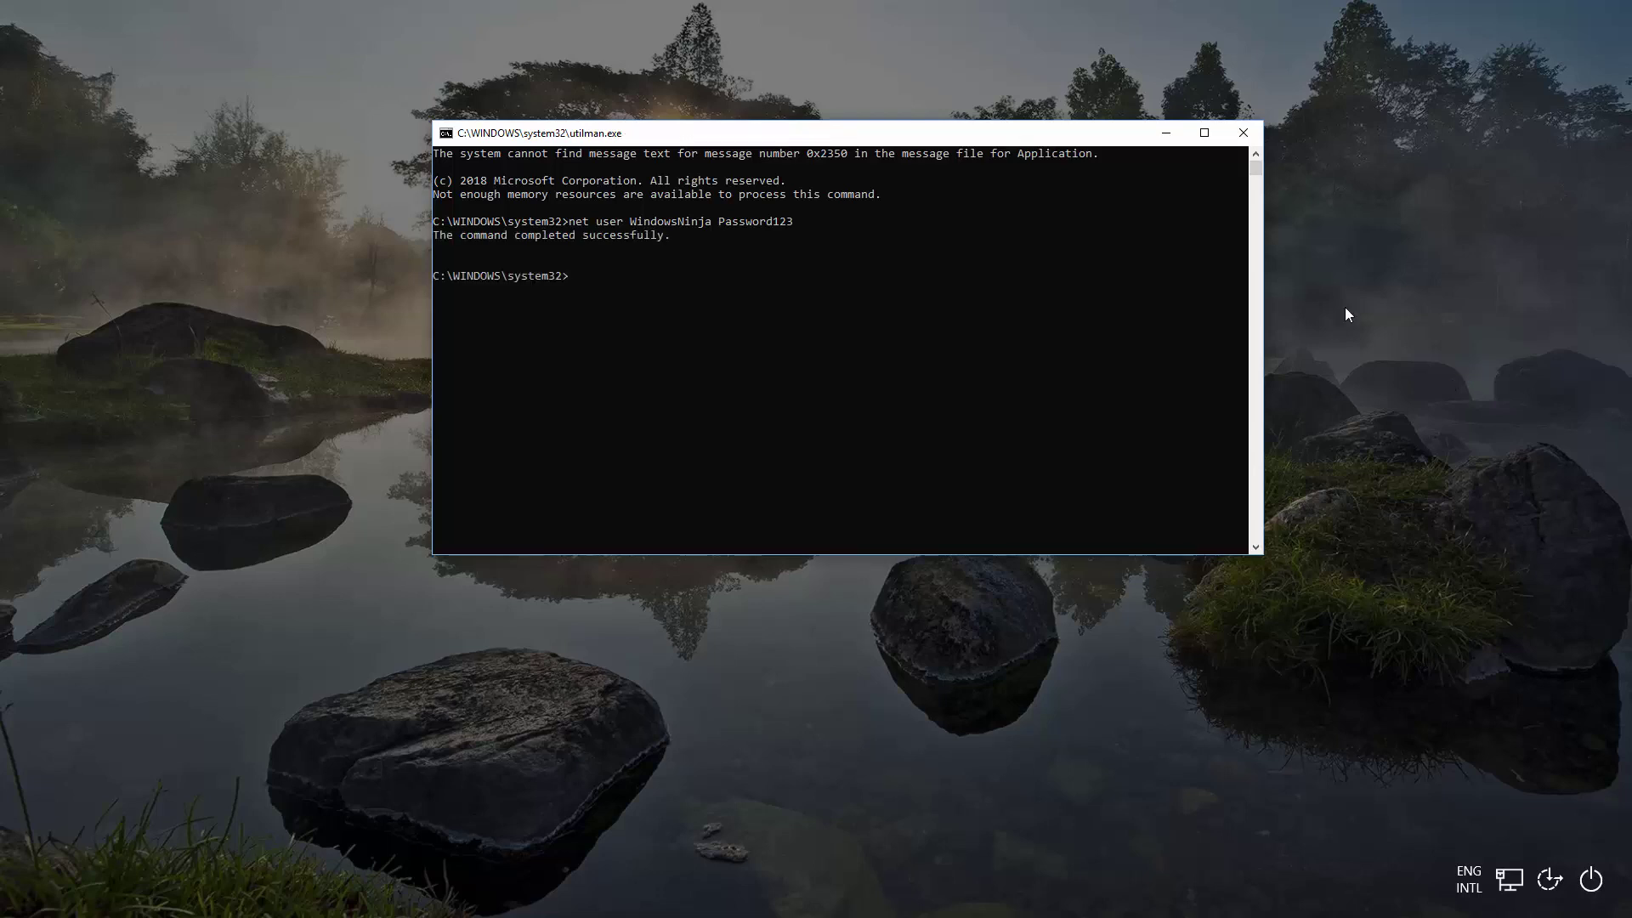
Close the console and sign in as WindowsNinja with the new password
click(1243, 133)
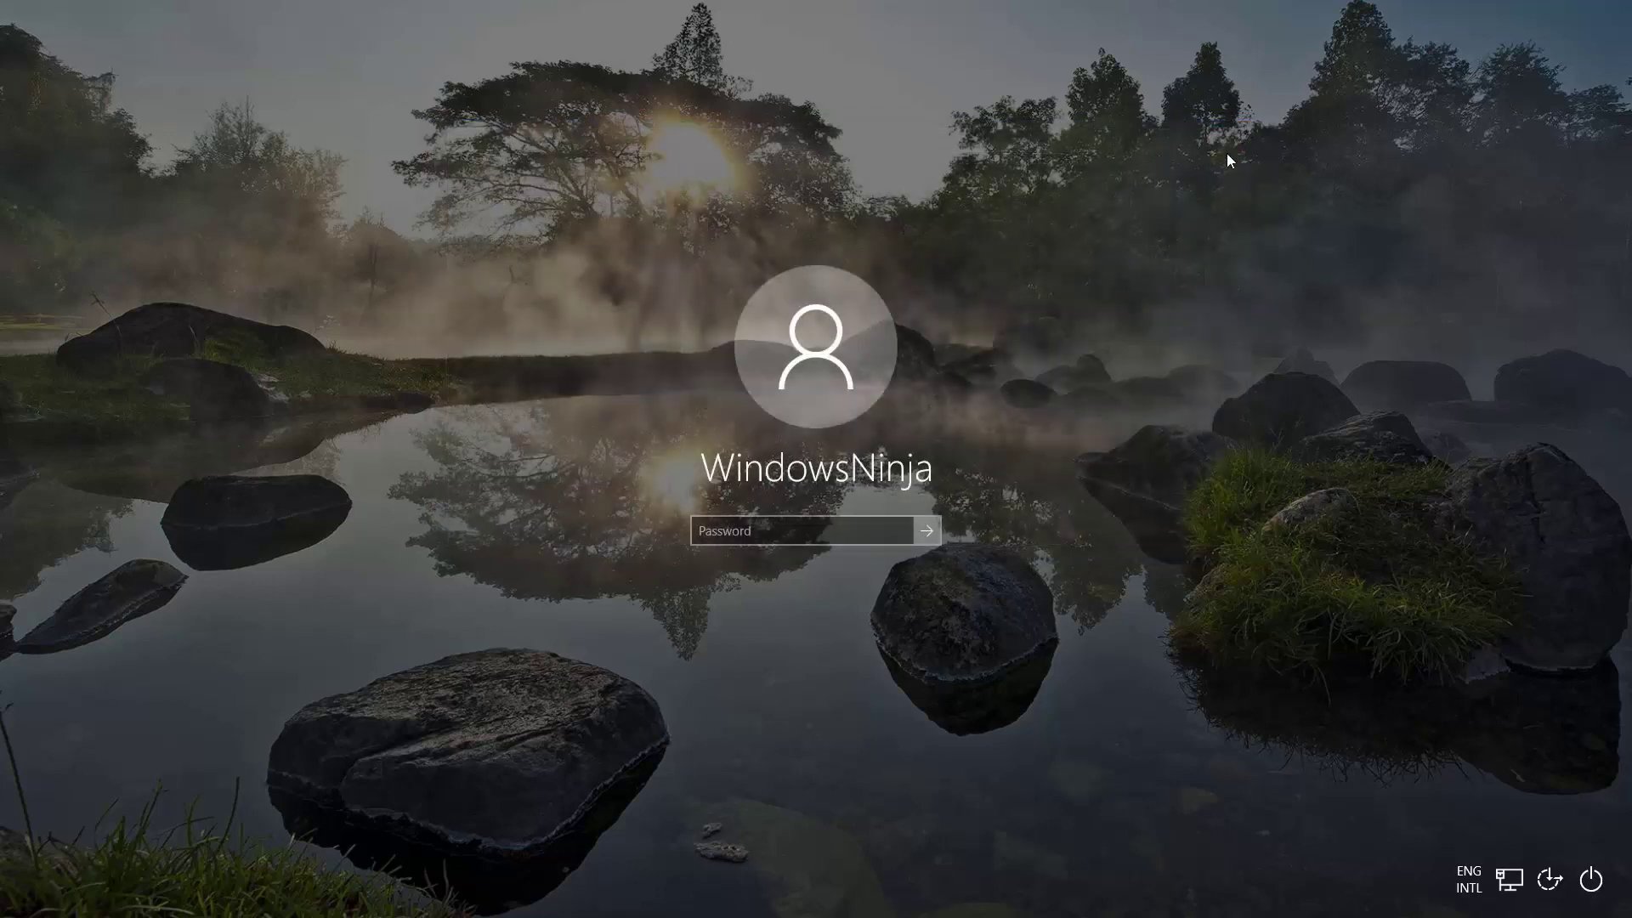
click(754, 529)
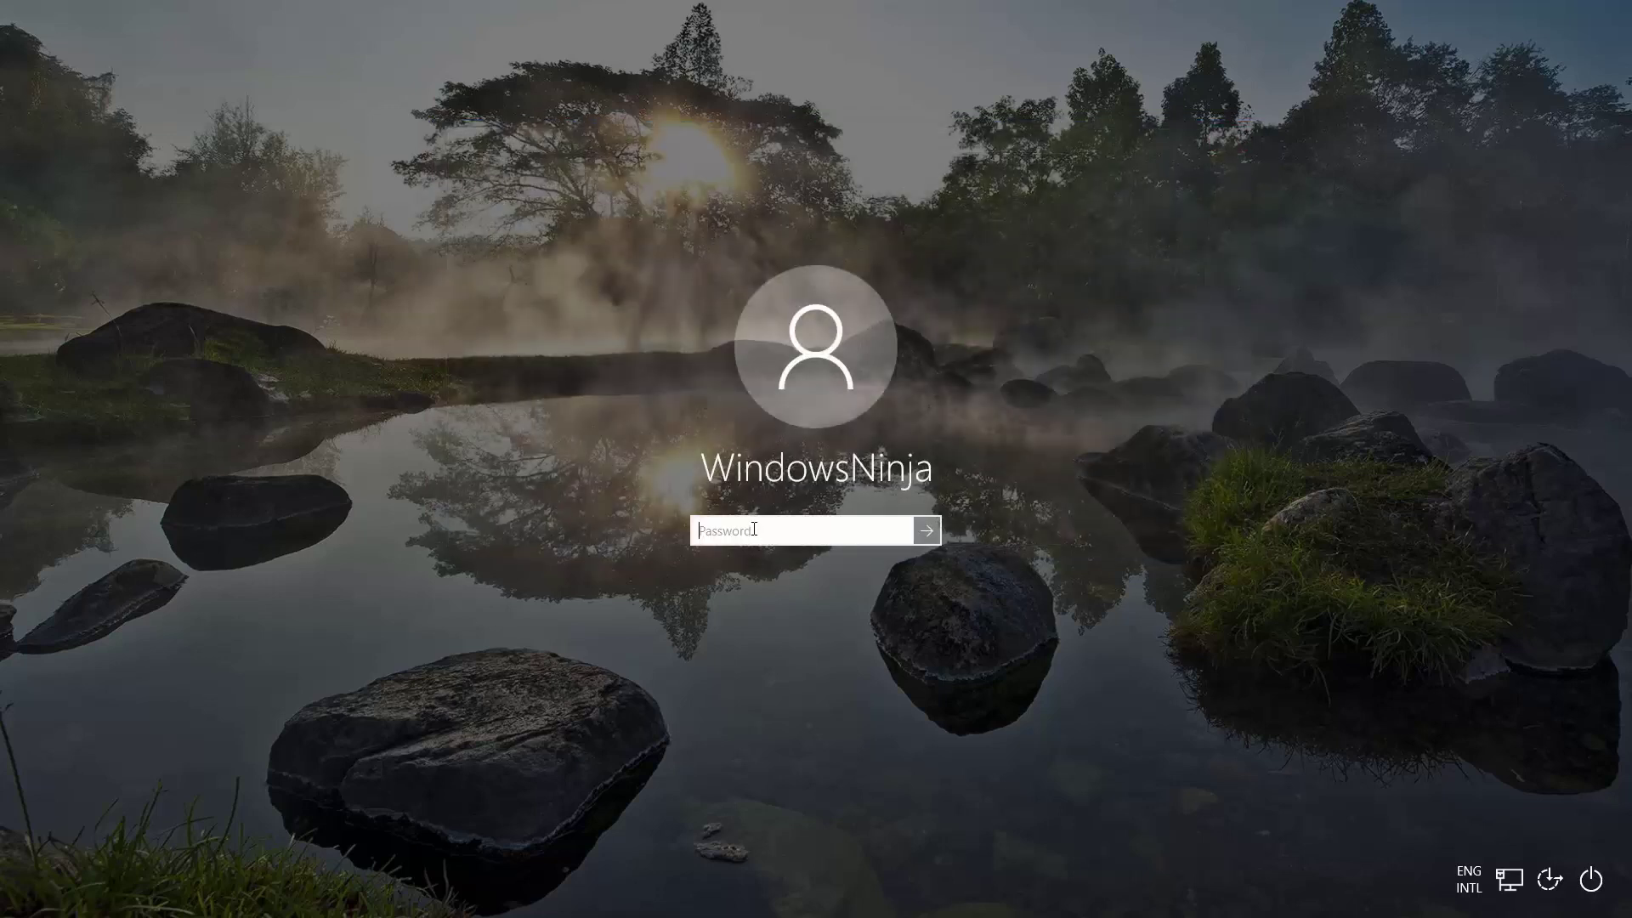
text(••••••••••••)
key(Return)
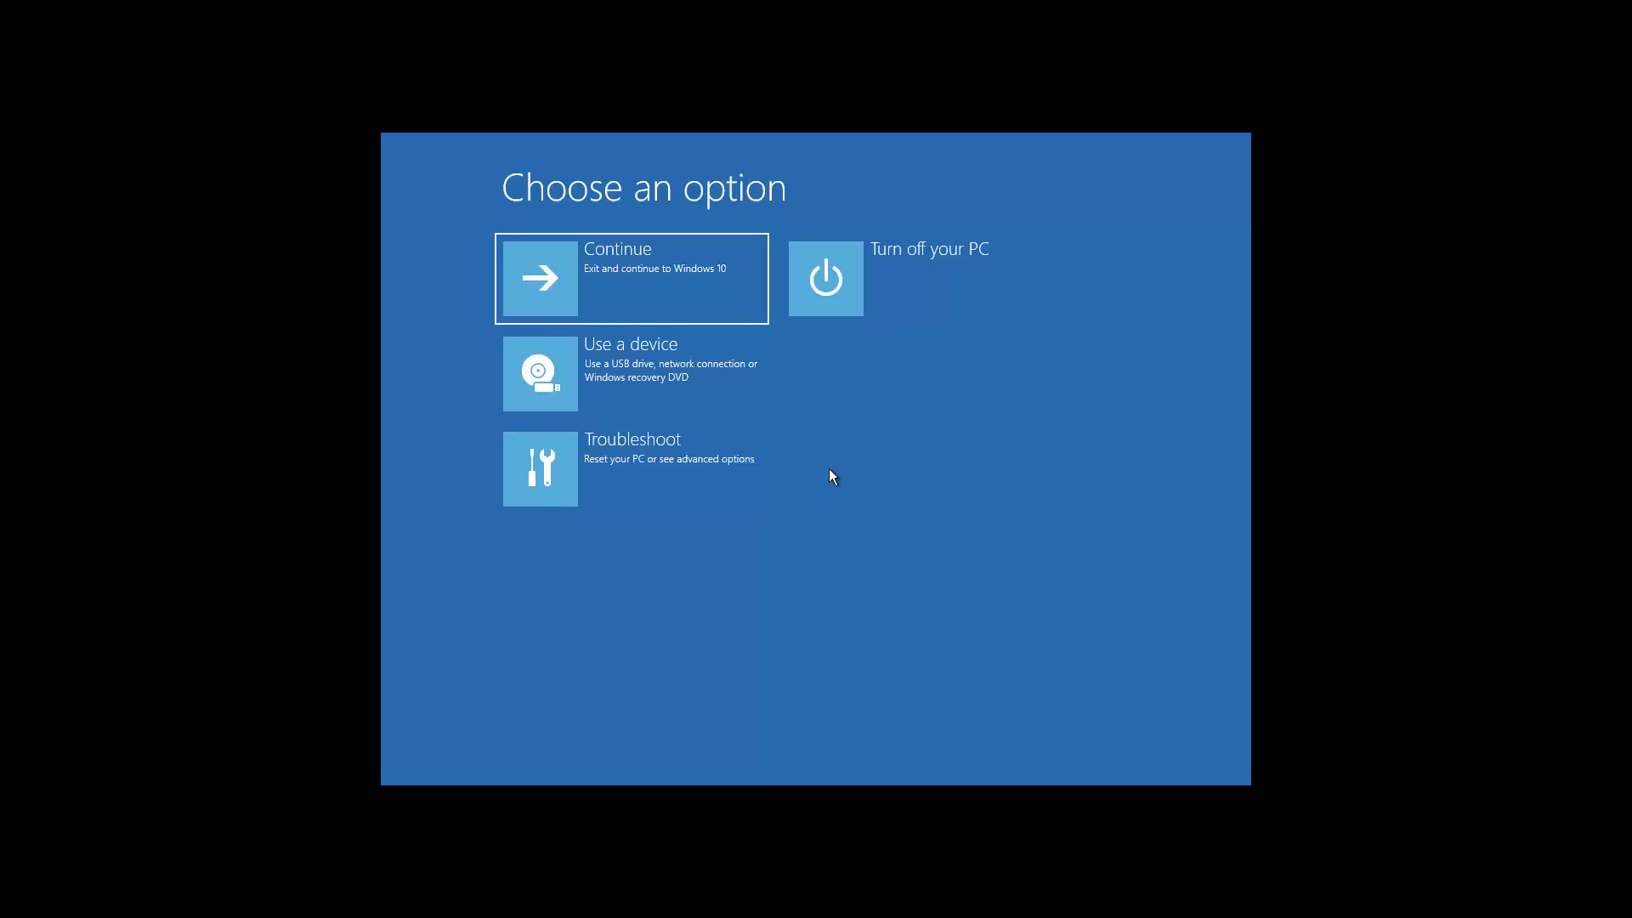
Open the recovery Command Prompt through Troubleshoot > Advanced options
click(632, 447)
click(613, 400)
click(881, 316)
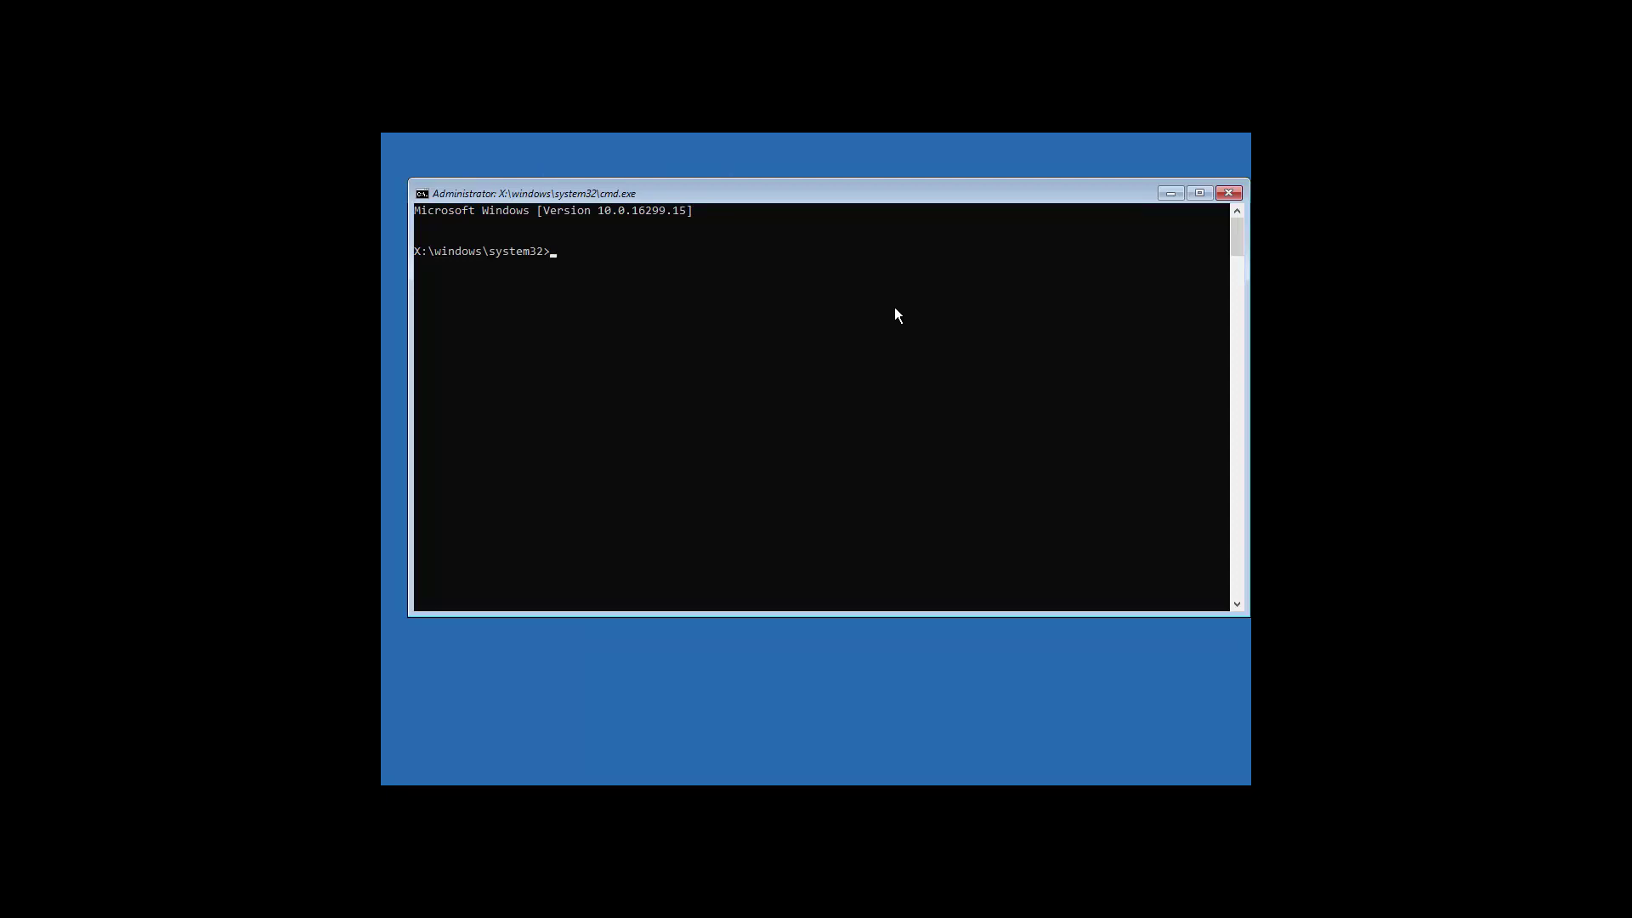
text(:)
Switch to drive C: and enter Windows\System32, correcting the mistyped folder name
key(Return)
text(cd winndows\system32)
key(Return)
key(Up)
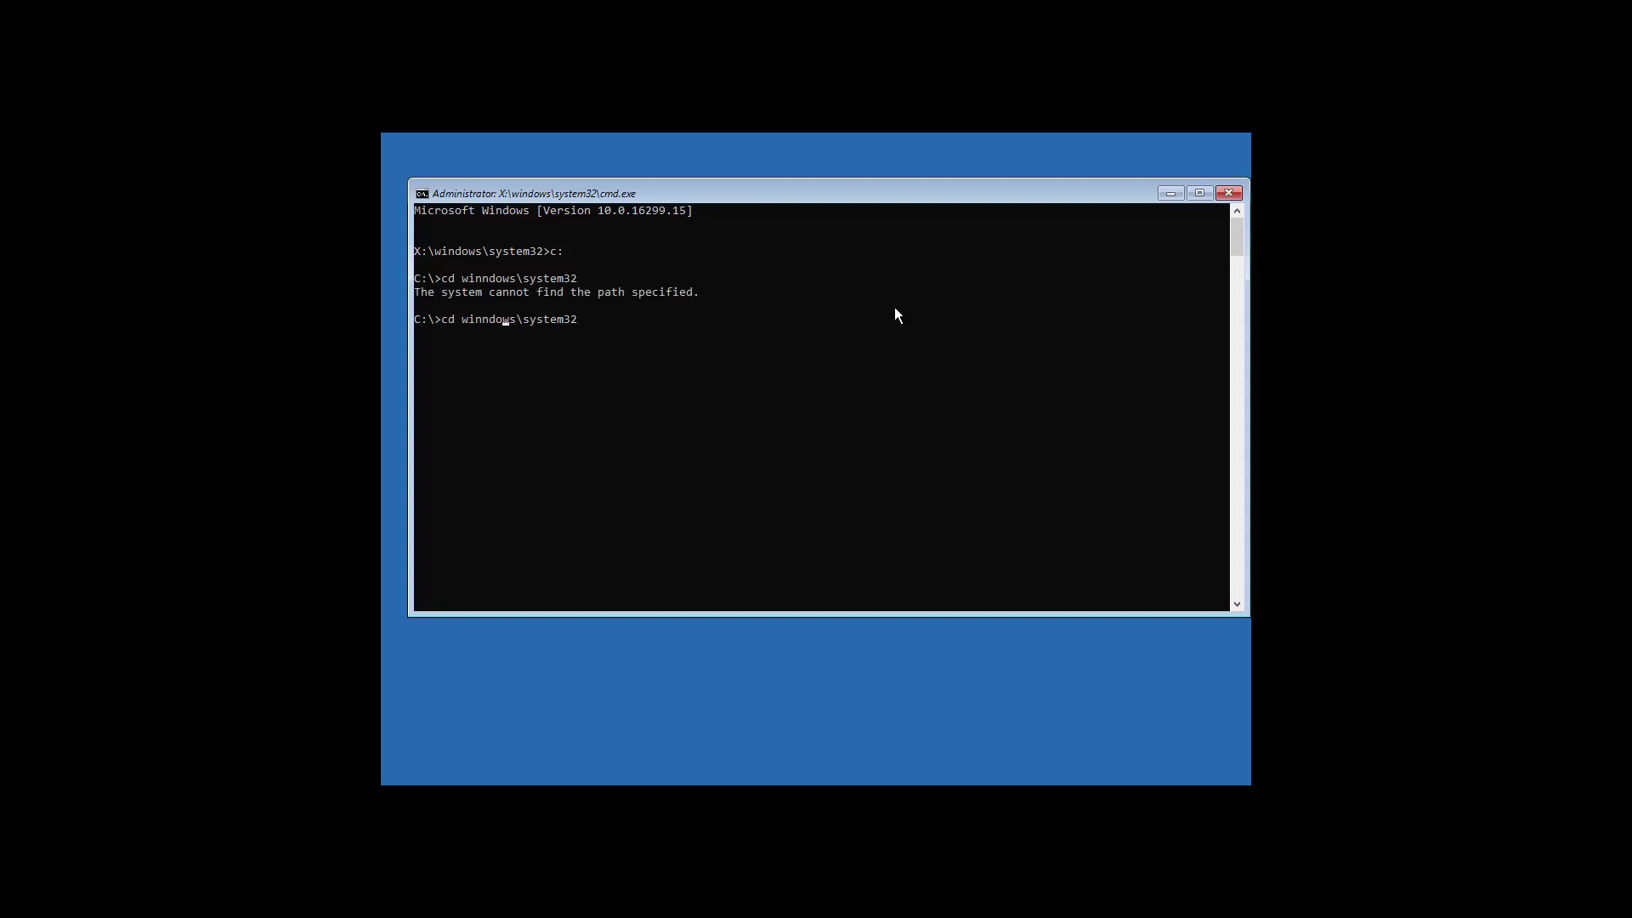
key(BackSpace)
key(Return)
text(sfc /sc)
key(BackSpace)
key(BackSpace)
key(BackSpace)
key(BackSpace)
key(BackSpace)
text(ren utilman.exe cmd.exe)
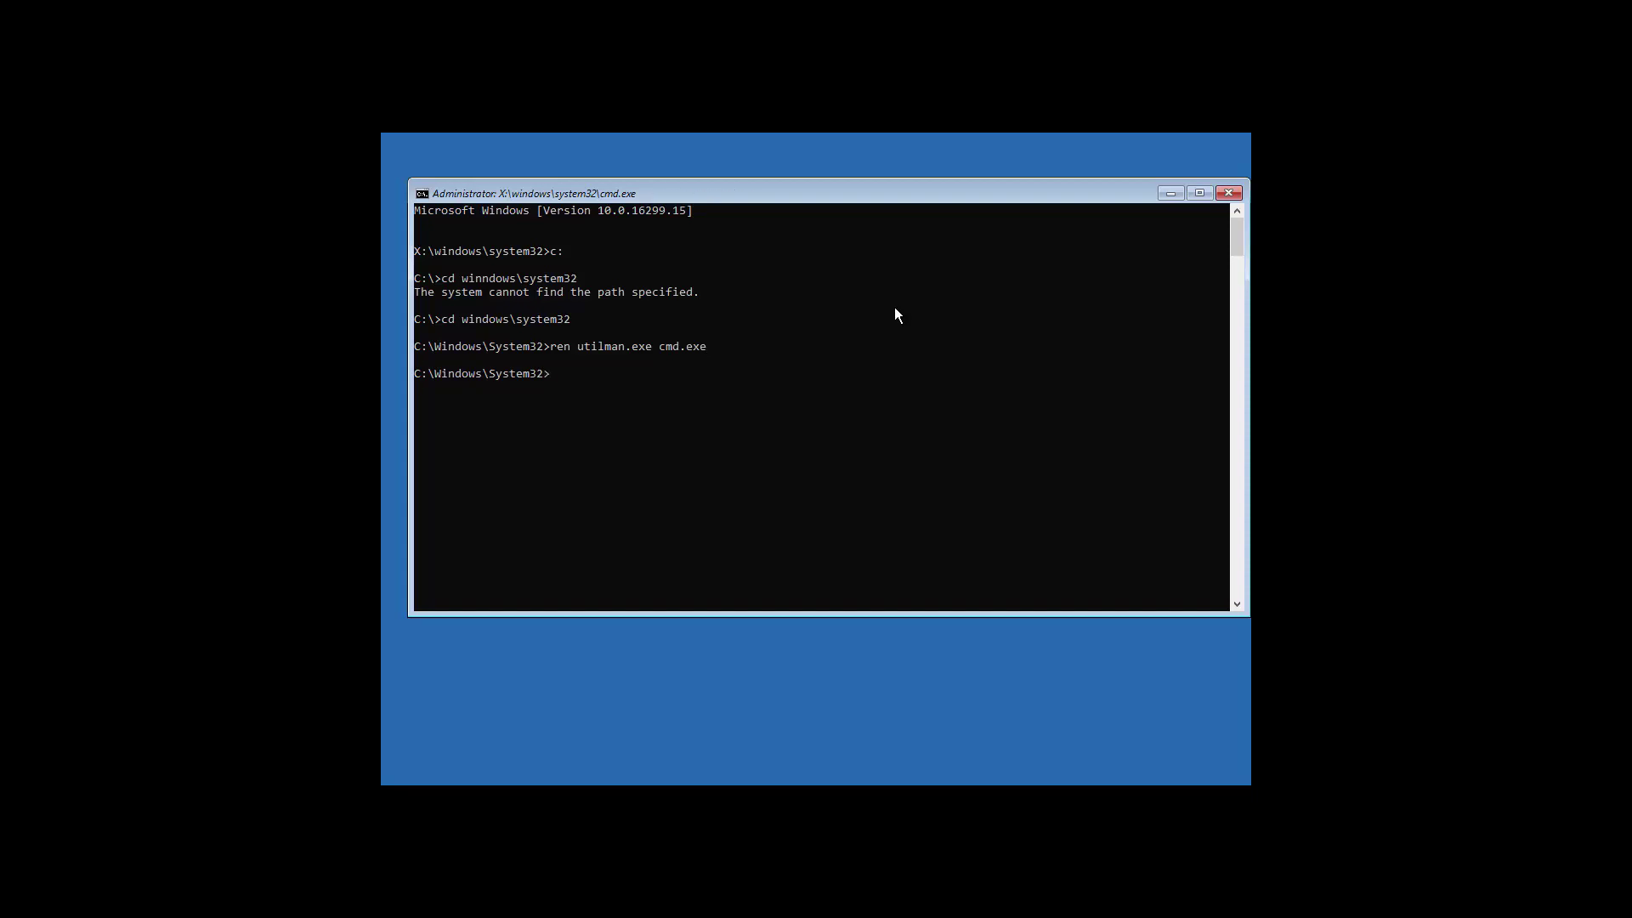
text(re)
text( o)
text(d)
text(utilman)
text(exe utilman.)
text(exe)
Restore the original utilman.exe by running the rename of old_utilman.exe back to utilman.exe
key(Return)
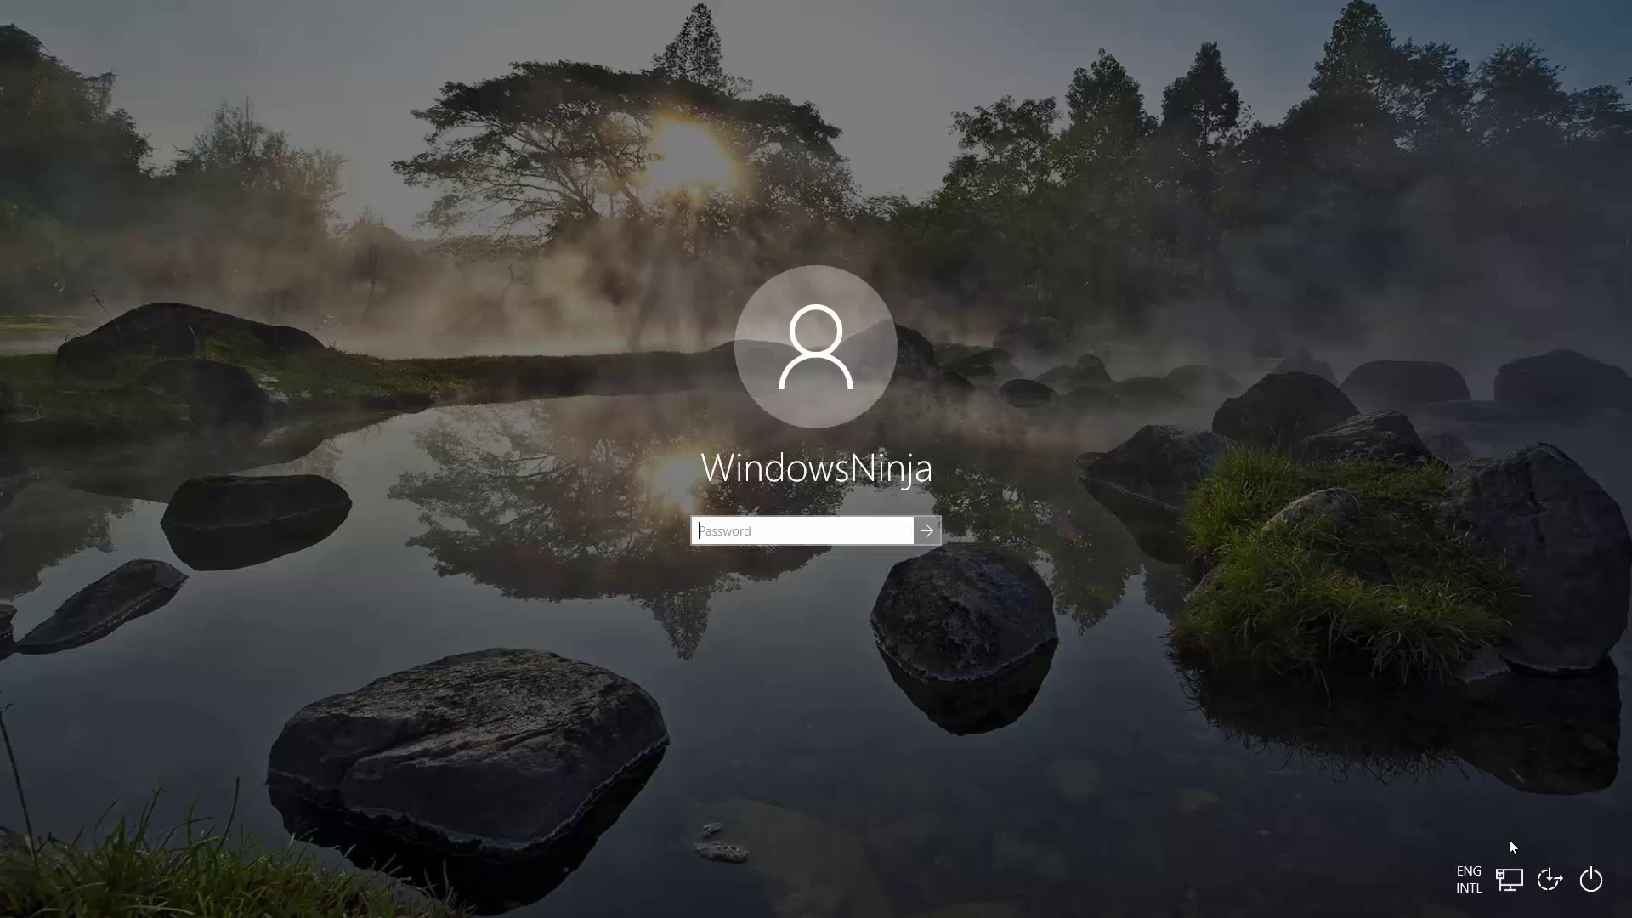
Open the lock-screen Ease of Access menu to confirm Narrator, Magnifier and other options appear
click(1549, 885)
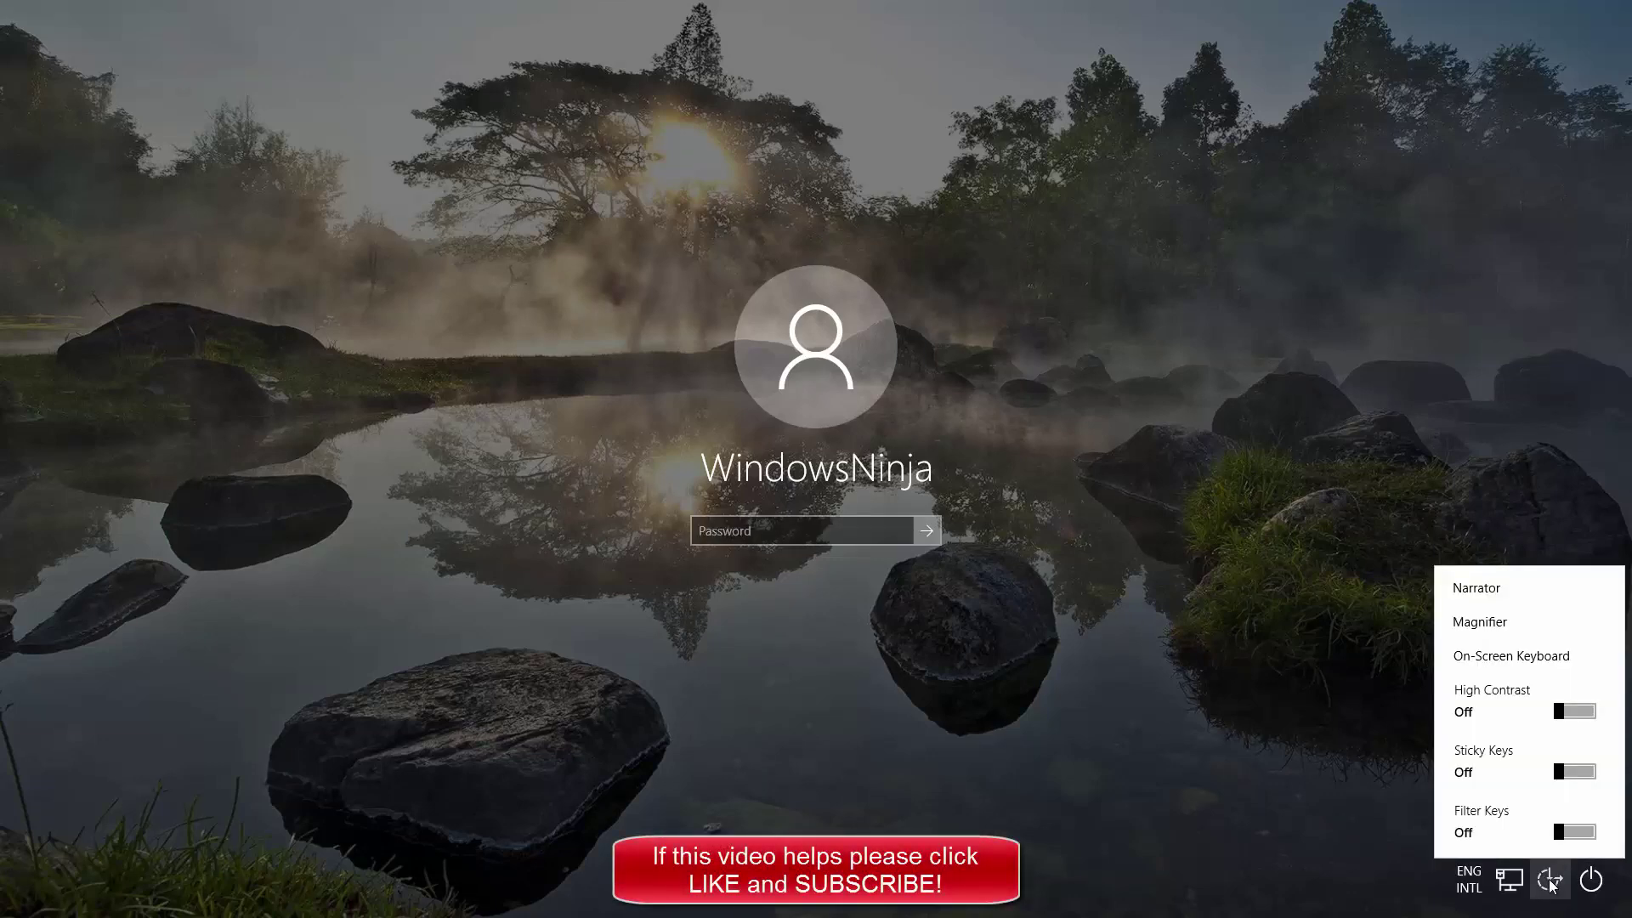